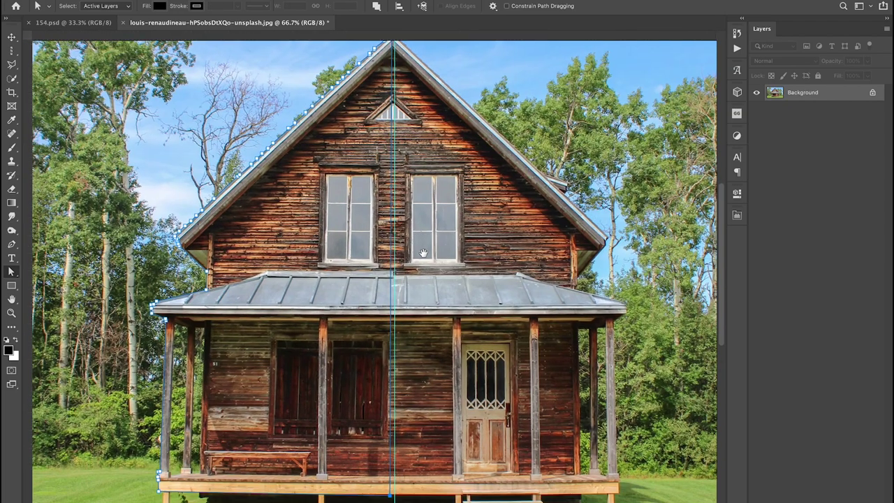
Step: Show rulers and turn the traced Work Path into a selection of the house's left half
{"action": "key", "text": "ctrl+r"}
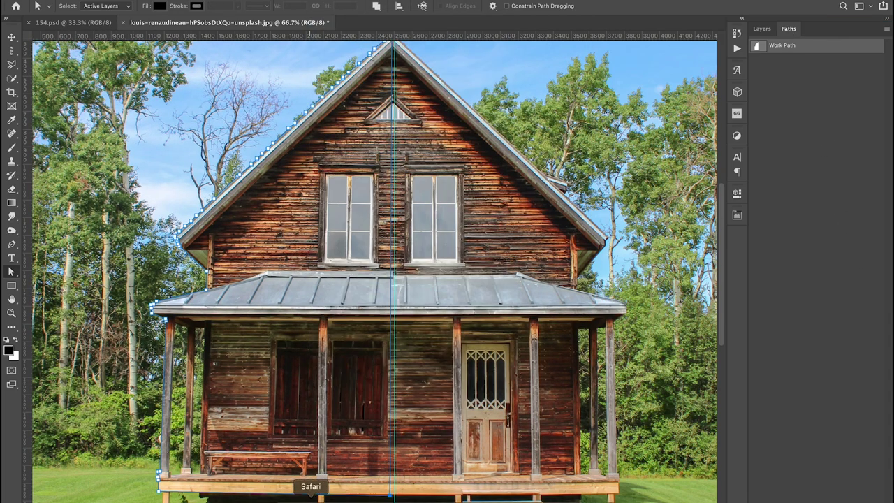
{"action": "right_click", "coordinate": [789, 44]}
{"action": "left_click", "coordinate": [812, 63]}
{"action": "key", "text": "F7"}
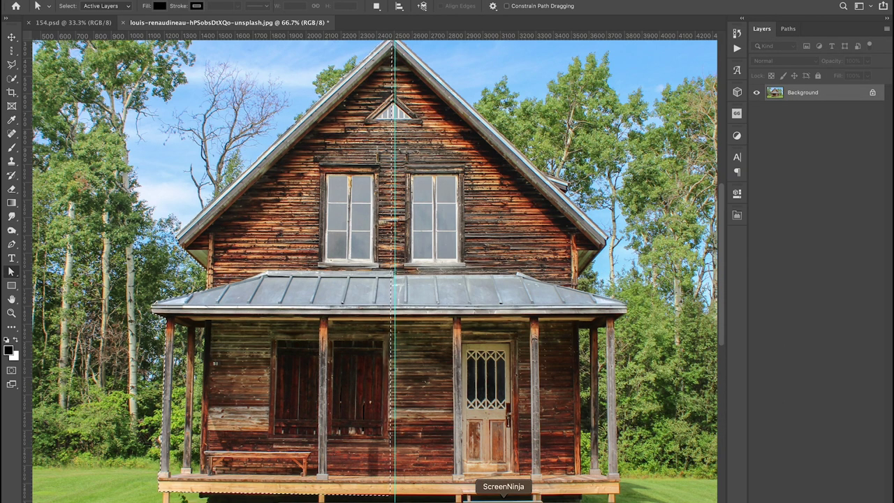
Step: Unlock the Background and mask the house's left half from the Work Path selection
{"action": "double_click", "coordinate": [803, 92]}
{"action": "key", "text": "Return"}
{"action": "key", "text": "m"}
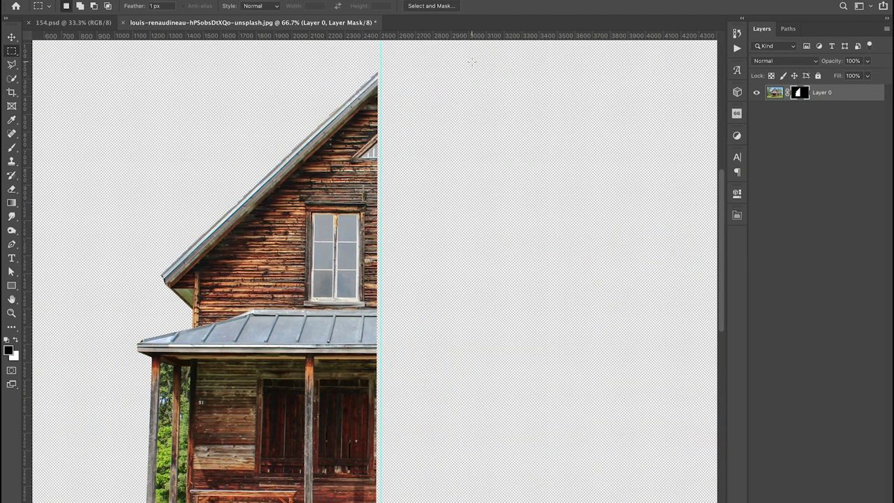
{"action": "mouse_move", "coordinate": [465, 73]}
{"action": "left_mouse_down"}
{"action": "mouse_move", "coordinate": [377, 497]}
{"action": "mouse_move", "coordinate": [417, 240]}
{"action": "left_mouse_up"}
{"action": "key", "text": "ctrl+minus"}
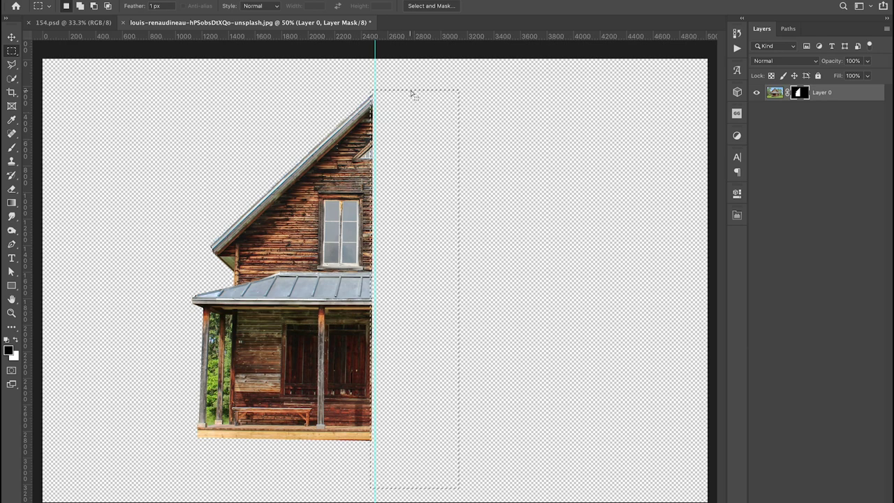
Step: Mask out the gap between the porch posts using a Polygonal Lasso selection filled black
{"action": "key", "text": "ctrl+plus"}
{"action": "key", "text": "ctrl+plus"}
{"action": "key", "text": "ctrl+plus"}
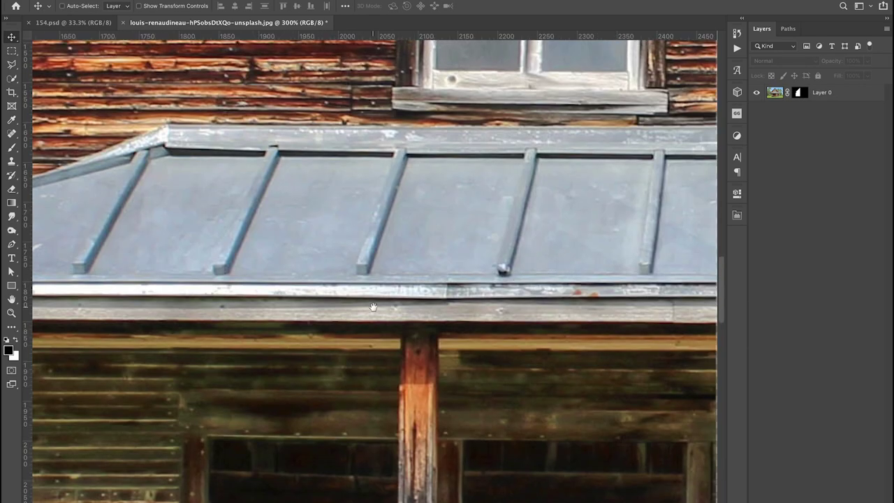
{"action": "key", "text": "l"}
{"action": "left_click", "coordinate": [312, 198]}
{"action": "left_click_drag", "start_coordinate": [379, 347], "coordinate": [317, 42]}
{"action": "key", "text": "ctrl+r"}
{"action": "left_click", "coordinate": [308, 300]}
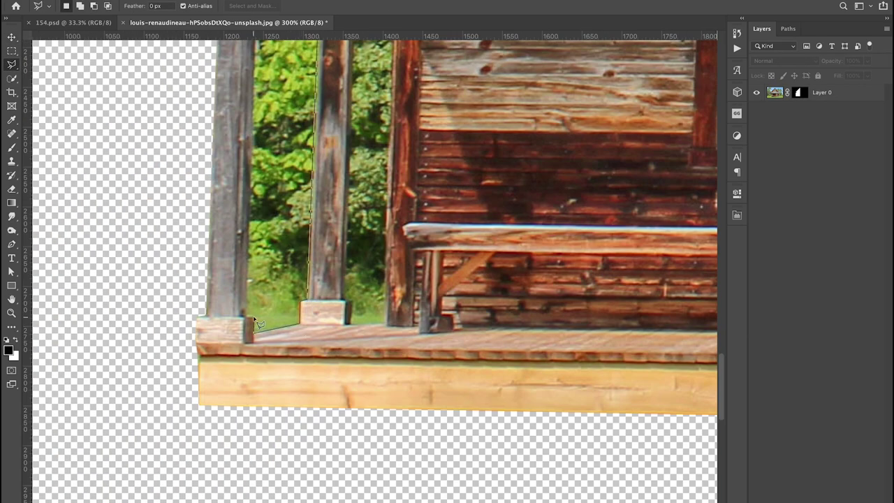
{"action": "scroll", "coordinate": [257, 322], "scroll_direction": "up", "scroll_amount": 10}
{"action": "left_click", "coordinate": [799, 92]}
{"action": "key", "text": "alt+BackSpace"}
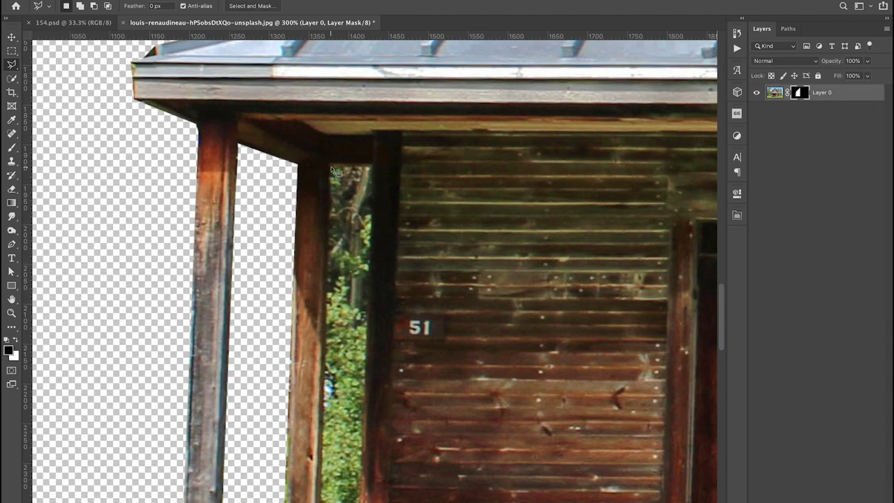
Step: Zoom out and marquee-select the strip below the porch
{"action": "key", "text": "ctrl+minus"}
{"action": "key", "text": "ctrl+minus"}
{"action": "key", "text": "ctrl+minus"}
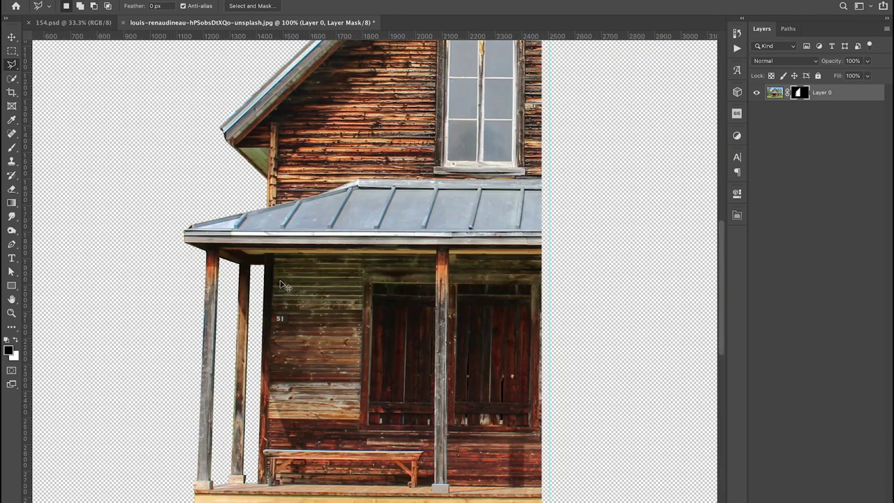
{"action": "key", "text": "ctrl+minus"}
{"action": "key", "text": "v"}
{"action": "key", "text": "m"}
{"action": "left_click_drag", "start_coordinate": [382, 437], "coordinate": [179, 462]}
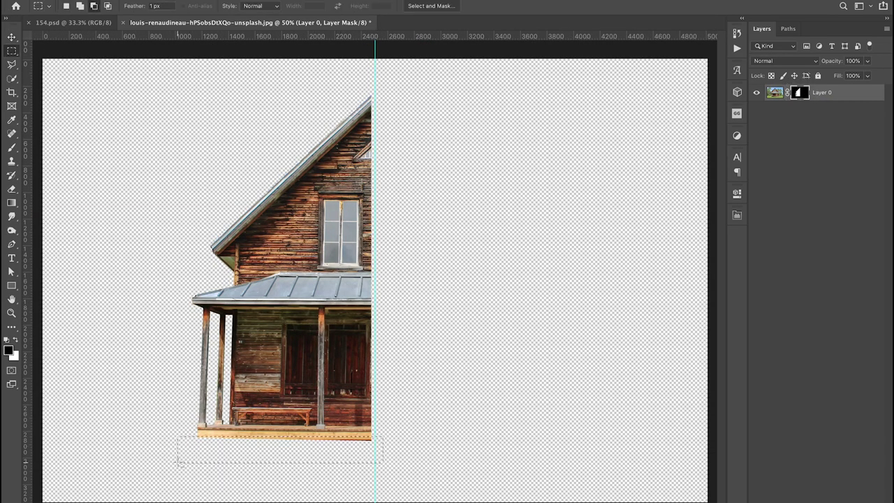
{"action": "key", "text": "v"}
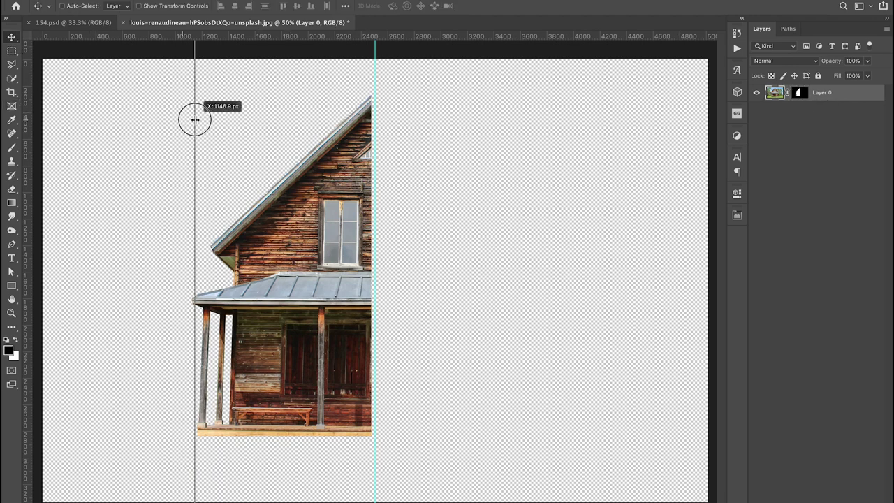
Step: Add a vertical guide at the house's left edge and convert the layer to a smart object
{"action": "left_click_drag", "start_coordinate": [195, 119], "coordinate": [211, 120]}
{"action": "right_click", "coordinate": [832, 92]}
{"action": "left_click", "coordinate": [754, 176]}
{"action": "key", "text": "ctrl+t"}
Step: Skew the house's left side straight to the guide and add a horizontal guide at the porch base
{"action": "left_click_drag", "start_coordinate": [193, 434], "coordinate": [201, 430]}
{"action": "key", "text": "Return"}
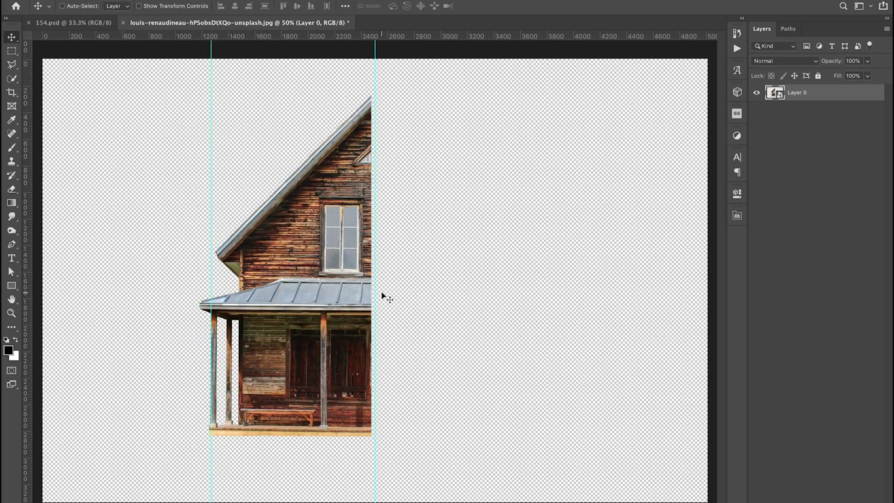
{"action": "left_click_drag", "start_coordinate": [387, 37], "coordinate": [393, 421]}
Step: Copy the house layer into Placed Image11.psb, save it, and return to the Reflector template
{"action": "mouse_move", "coordinate": [289, 474]}
{"action": "left_mouse_down"}
{"action": "mouse_move", "coordinate": [544, 283]}
{"action": "mouse_move", "coordinate": [545, 292]}
{"action": "left_mouse_up"}
{"action": "key", "text": "ctrl+s"}
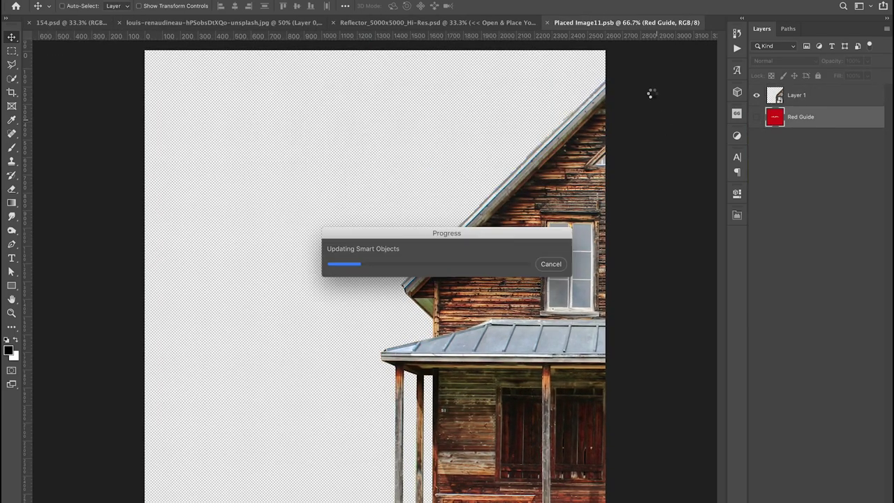
{"action": "key", "text": "ctrl+w"}
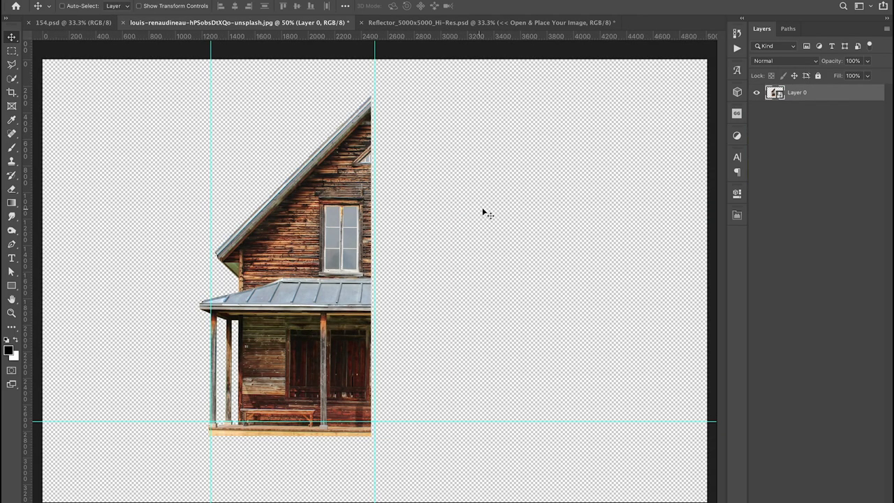
{"action": "key", "text": "ctrl+Tab"}
Step: Toggle the Triangle and 4 Up mirror-layout groups to preview the mirrored house on red
{"action": "left_click", "coordinate": [756, 285]}
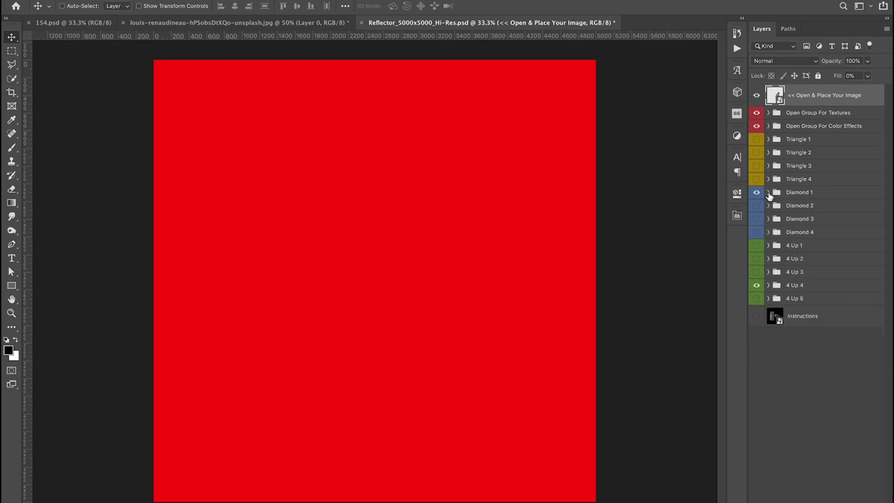
{"action": "left_click", "coordinate": [755, 181]}
{"action": "left_click", "coordinate": [757, 168]}
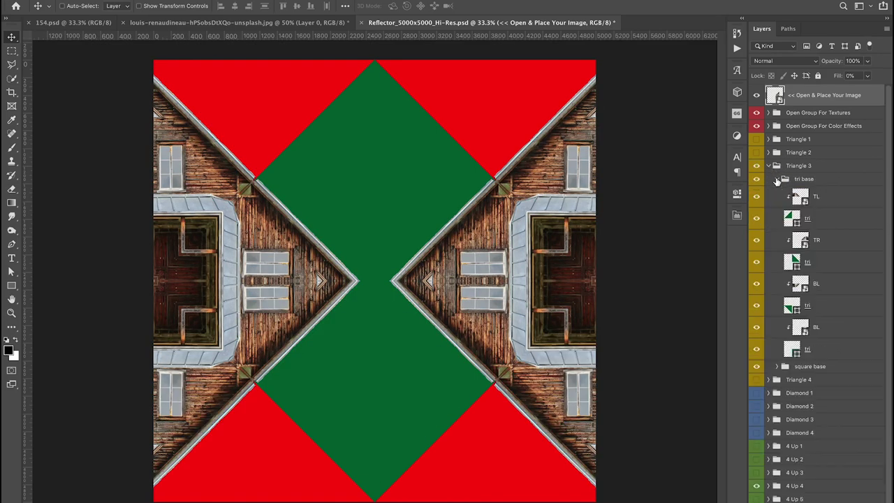
{"action": "left_click", "coordinate": [756, 285]}
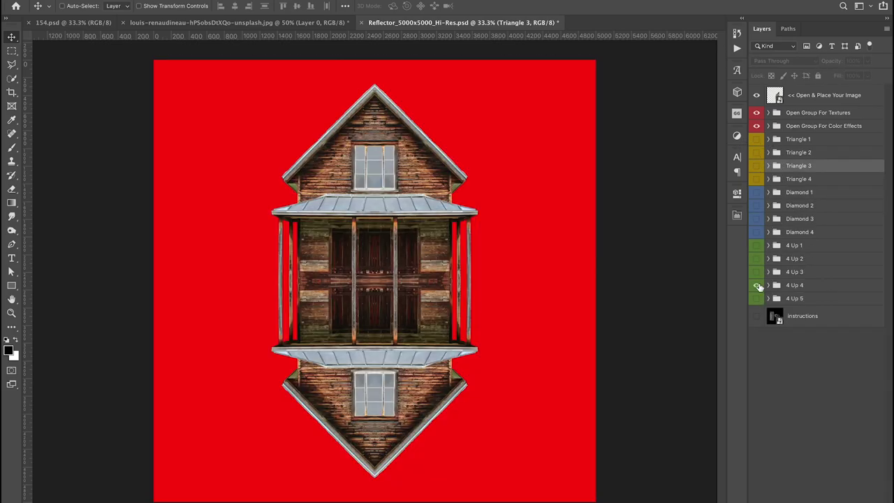
Step: In Placed Image11.psb, nudge the house upward and save to update the template
{"action": "double_click", "coordinate": [774, 95]}
{"action": "mouse_move", "coordinate": [571, 259]}
{"action": "left_mouse_down"}
{"action": "mouse_move", "coordinate": [585, 237]}
{"action": "mouse_move", "coordinate": [572, 232]}
{"action": "left_mouse_up"}
{"action": "key", "text": "ctrl+s"}
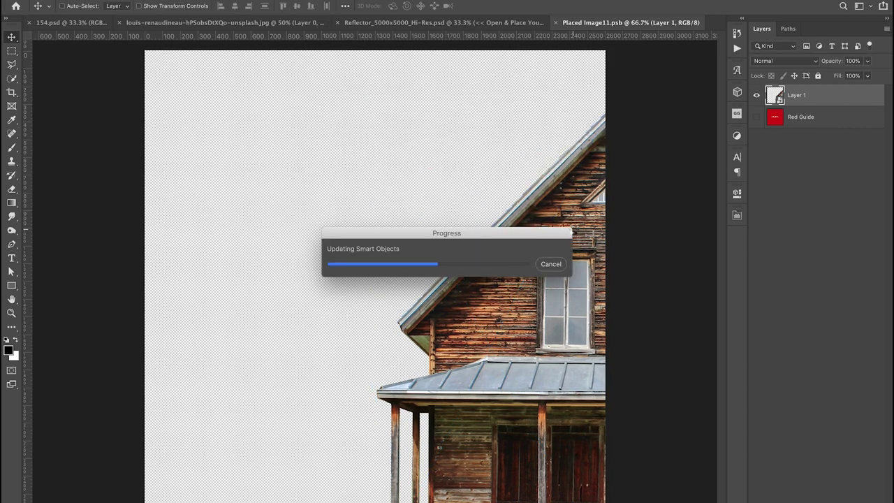
Step: Close the placed image and scale the landscape in 154.psd to fill the whole canvas
{"action": "key", "text": "ctrl+w"}
{"action": "key", "text": "ctrl+Tab"}
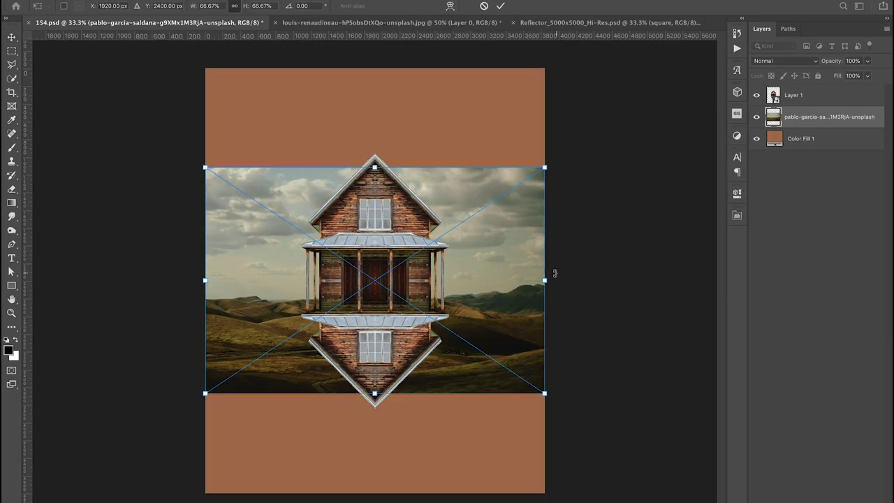
{"action": "left_click_drag", "start_coordinate": [555, 272], "coordinate": [707, 273]}
{"action": "key", "text": "Return"}
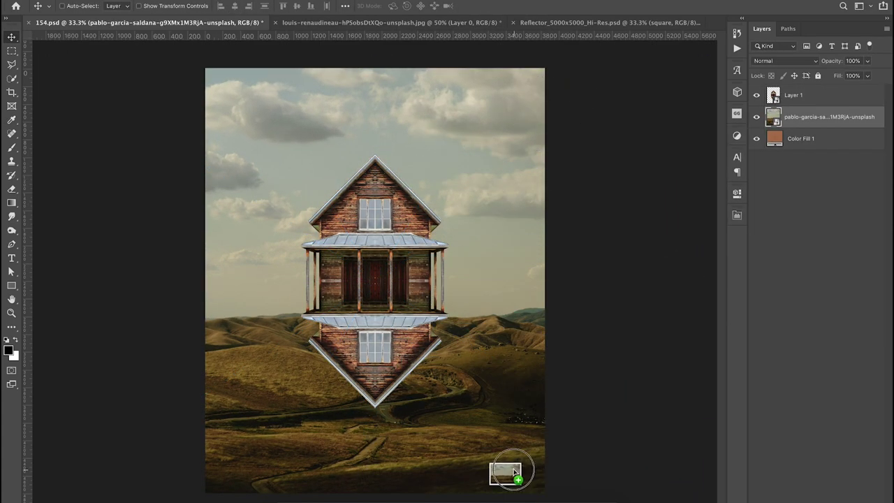
{"action": "left_click", "coordinate": [579, 497]}
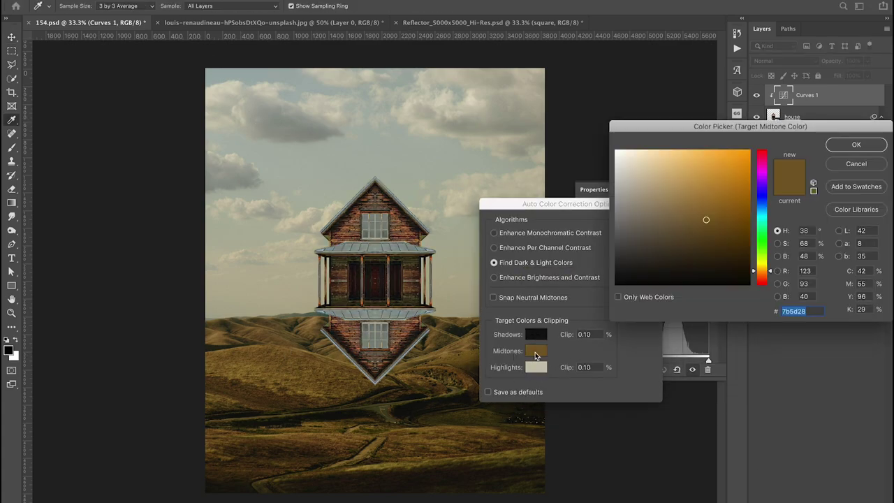
Step: Set a purple Midtones target and snap neutral midtones in the Curves auto-correction options
{"action": "left_click", "coordinate": [762, 162]}
{"action": "left_click", "coordinate": [856, 144]}
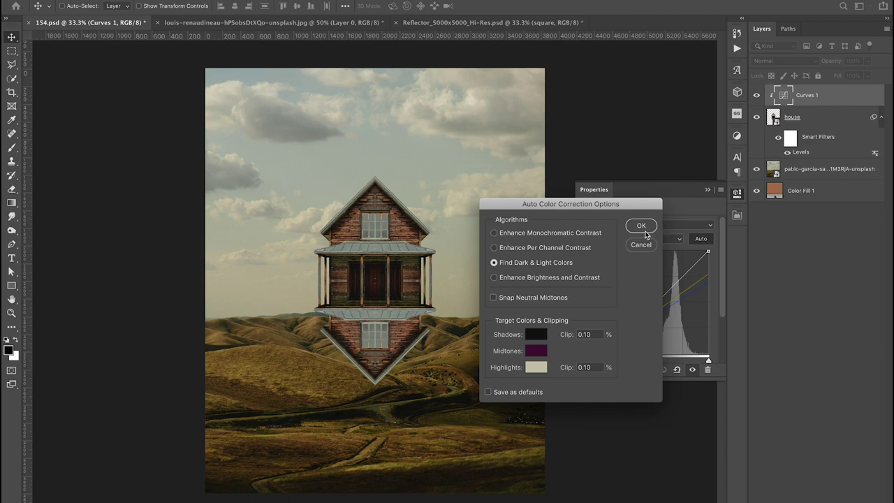
{"action": "left_click", "coordinate": [534, 298]}
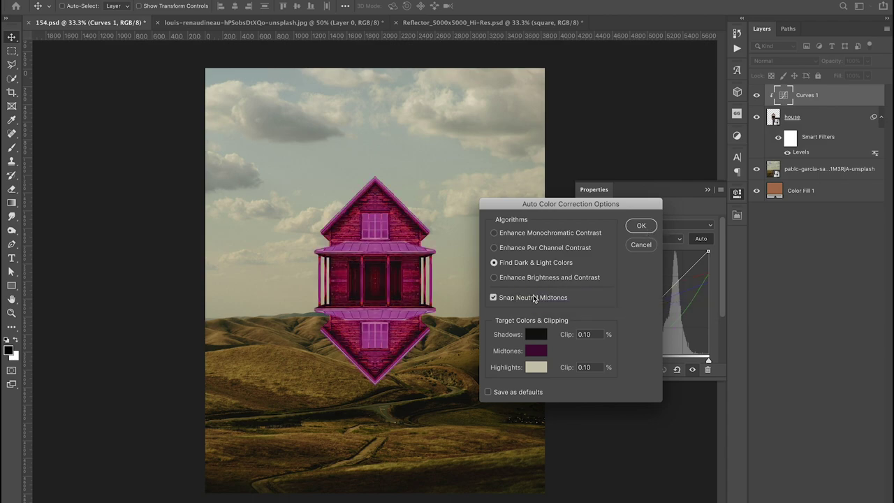
{"action": "left_click", "coordinate": [641, 225]}
{"action": "key", "text": "Return"}
{"action": "left_click", "coordinate": [500, 267]}
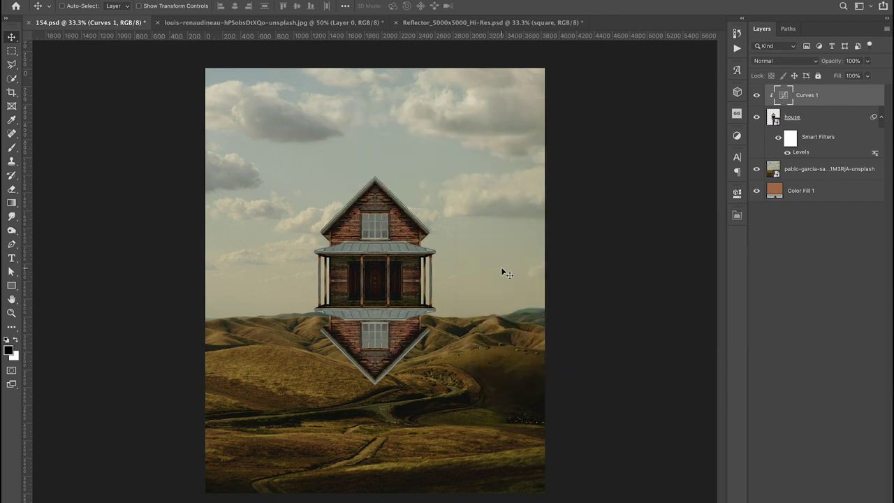
{"action": "left_click", "coordinate": [827, 169]}
Step: Apply a Pinch distortion filter to the landscape layer
{"action": "left_click", "coordinate": [251, 0]}
{"action": "mouse_move", "coordinate": [259, 125]}
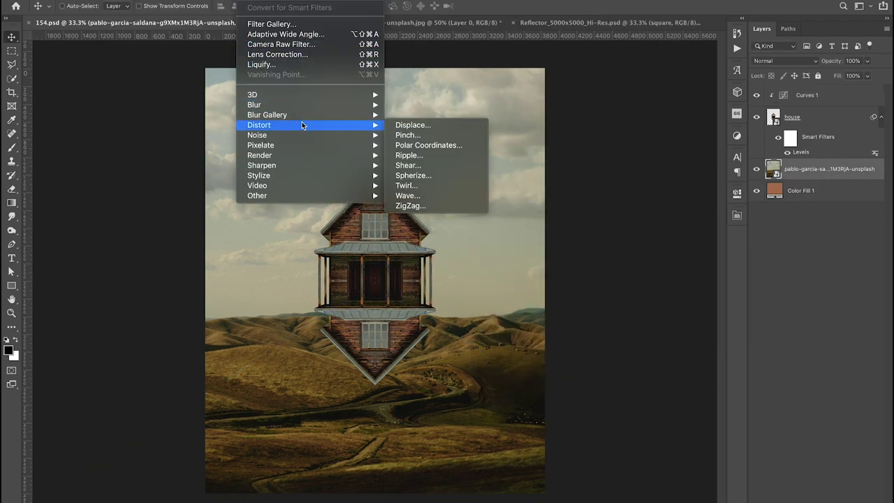
{"action": "left_click", "coordinate": [411, 135]}
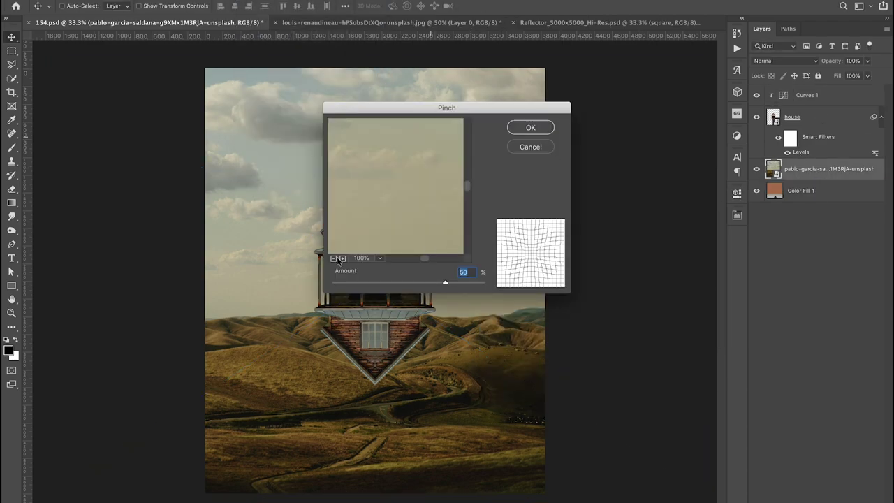
{"action": "left_click", "coordinate": [532, 130]}
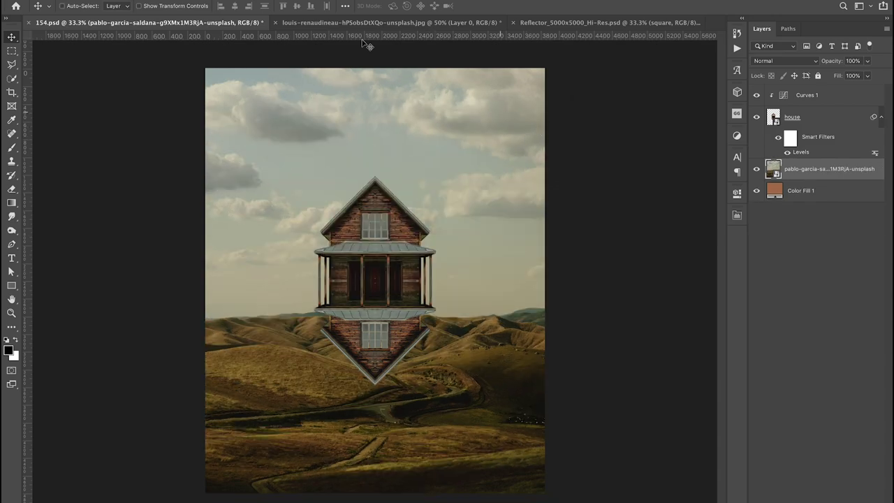
Step: Try Lens Correction distortion on the landscape at 25% preview, then cancel it
{"action": "left_click", "coordinate": [251, 0]}
{"action": "left_click", "coordinate": [279, 70]}
{"action": "left_click", "coordinate": [14, 8]}
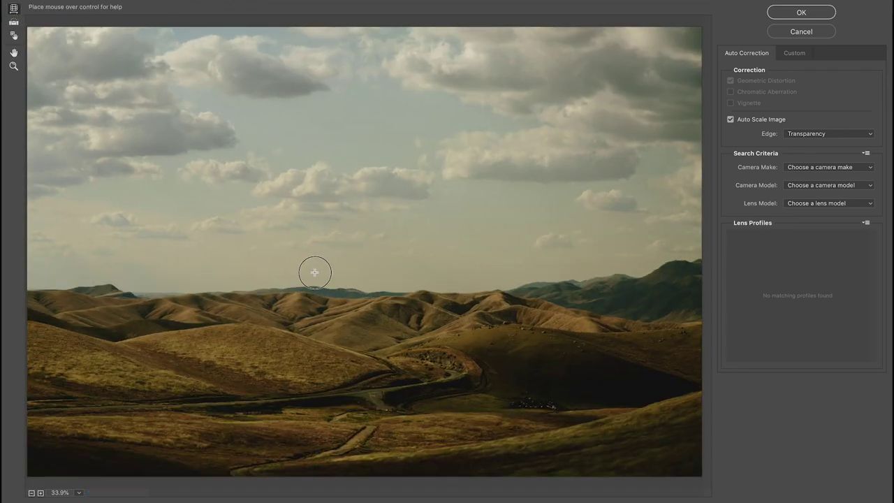
{"action": "left_click_drag", "start_coordinate": [311, 270], "coordinate": [617, 256]}
{"action": "left_click_drag", "start_coordinate": [57, 444], "coordinate": [598, 155]}
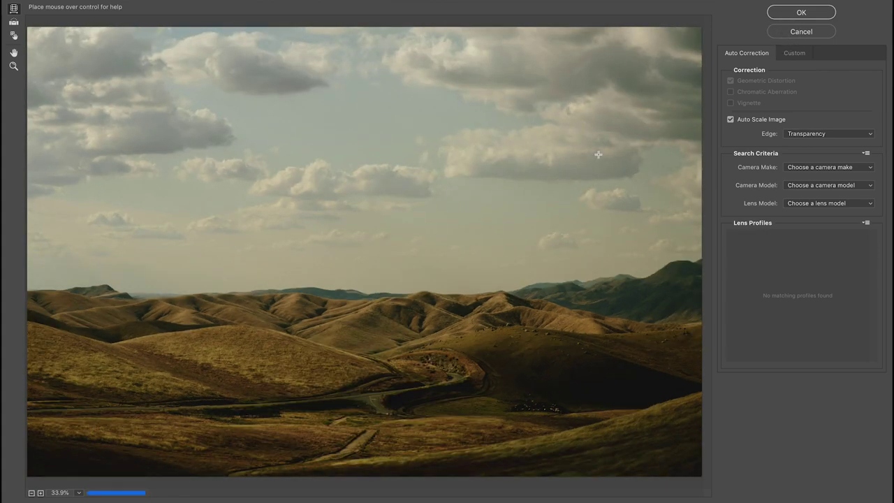
{"action": "left_click", "coordinate": [79, 492]}
{"action": "left_click", "coordinate": [104, 350]}
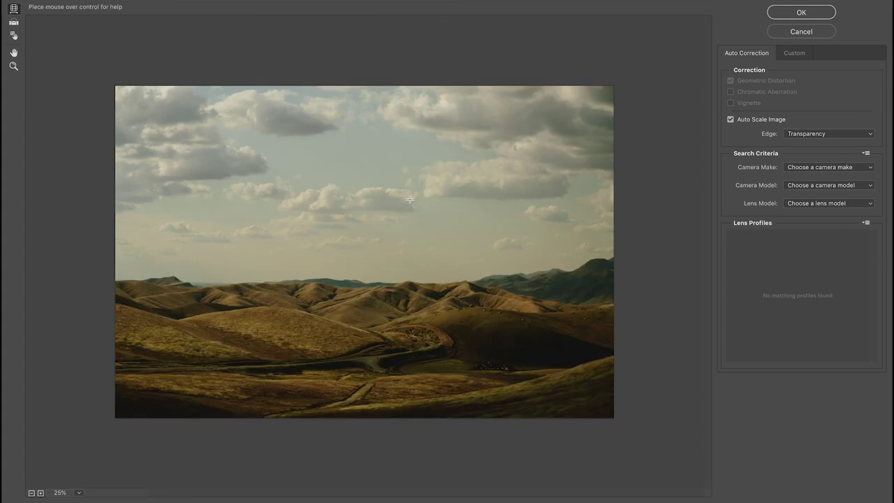
{"action": "mouse_move", "coordinate": [409, 199]}
{"action": "left_mouse_down"}
{"action": "mouse_move", "coordinate": [219, 255]}
{"action": "mouse_move", "coordinate": [584, 249]}
{"action": "left_mouse_up"}
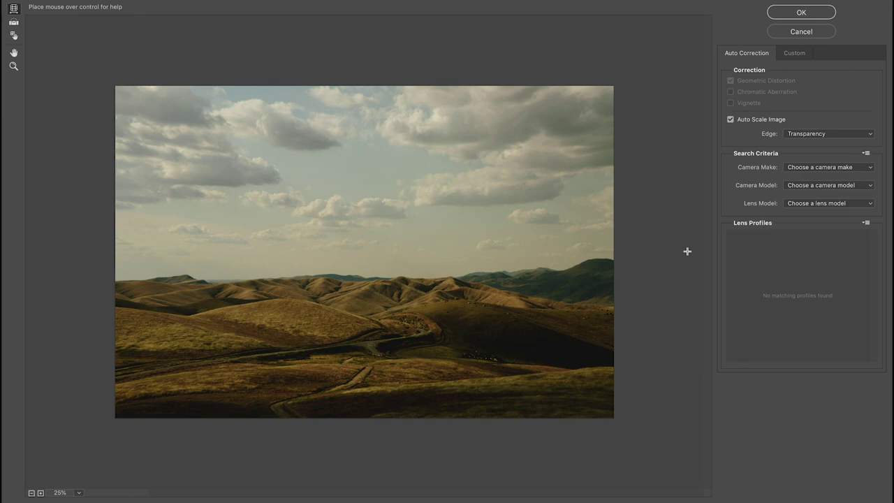
{"action": "left_click", "coordinate": [802, 32]}
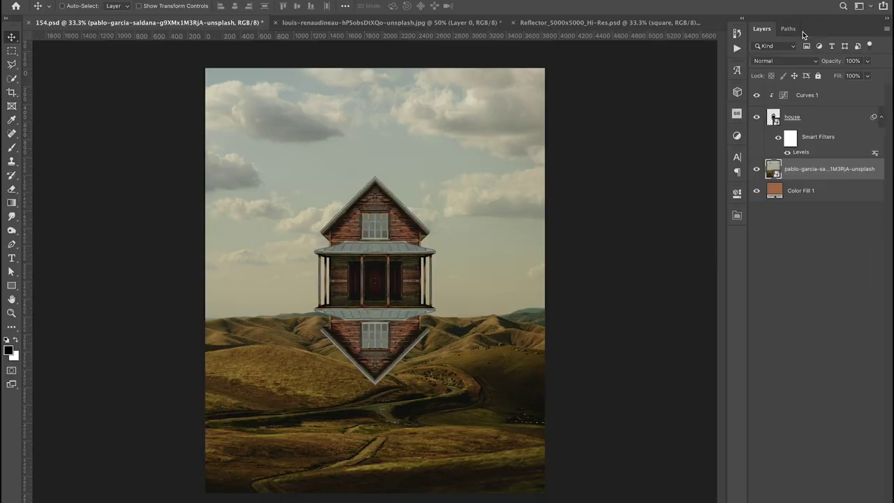
Step: Reapply Pinch to the landscape with an adjusted pinch amount
{"action": "left_click", "coordinate": [429, 136]}
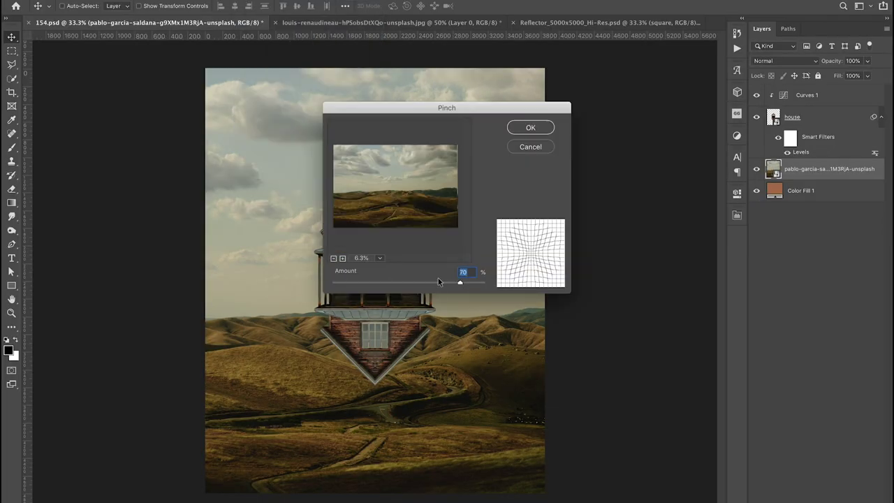
{"action": "left_click_drag", "start_coordinate": [419, 275], "coordinate": [448, 284]}
{"action": "left_click", "coordinate": [530, 127]}
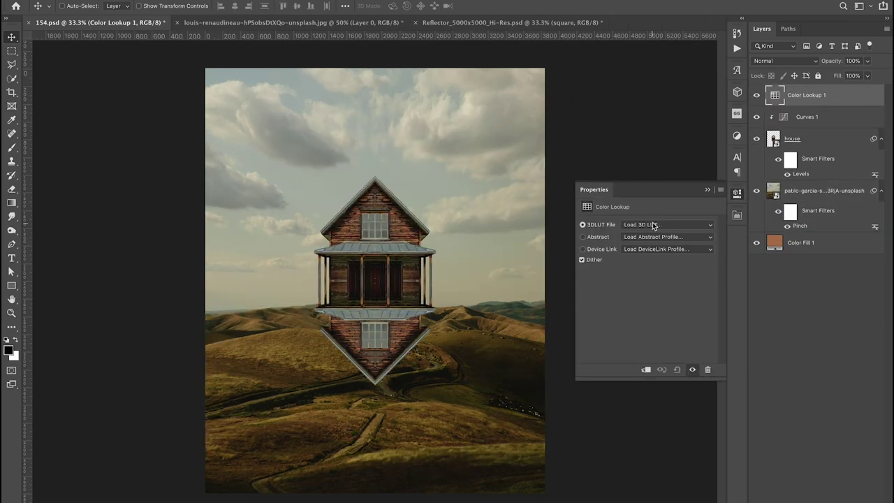
Step: Add a Color Lookup adjustment layer using the JC-Faded Sun.CUBE look
{"action": "left_click", "coordinate": [652, 222]}
{"action": "left_click", "coordinate": [656, 223]}
{"action": "left_click", "coordinate": [688, 231]}
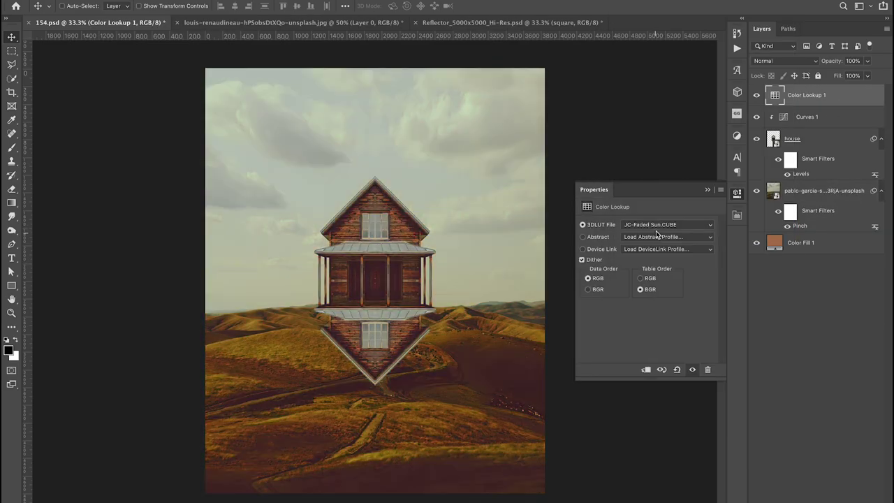
{"action": "left_click", "coordinate": [737, 193]}
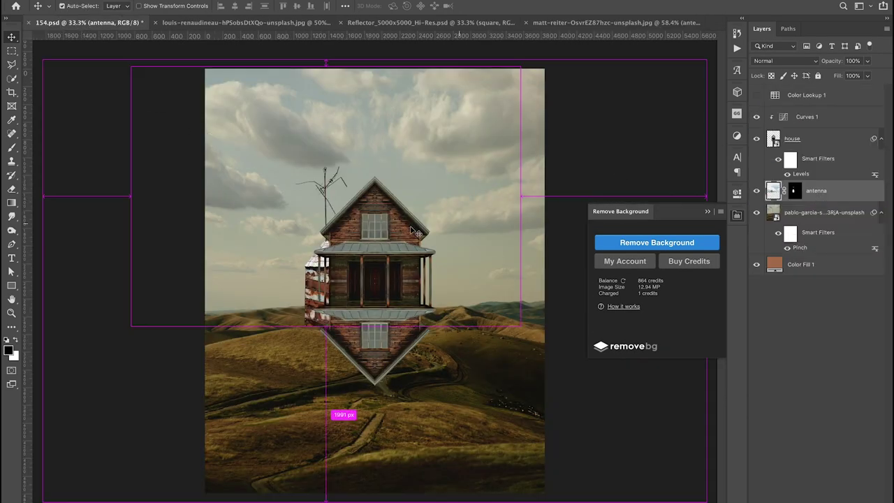
Step: Alt-drag Curves 1 onto the antenna layer as a clipped copy and fit the view
{"action": "left_click_drag", "start_coordinate": [803, 161], "coordinate": [802, 184]}
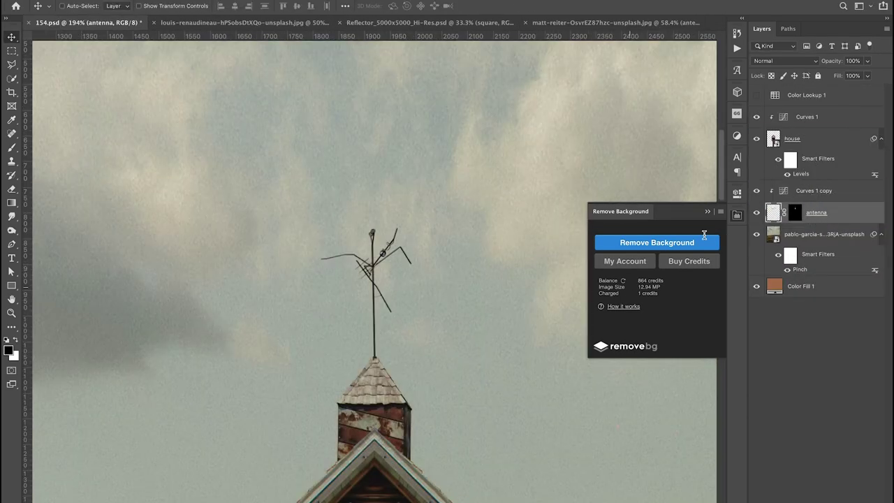
{"action": "key", "text": "ctrl+minus"}
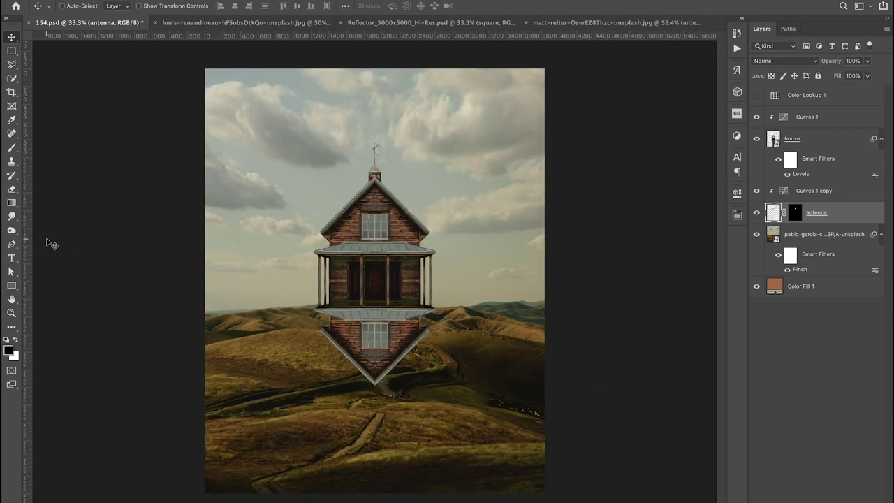
Step: Draw a black rectangle on the hill under the house and taper it into a trapezoid
{"action": "left_click", "coordinate": [11, 285]}
{"action": "left_click", "coordinate": [56, 286]}
{"action": "left_click_drag", "start_coordinate": [310, 428], "coordinate": [477, 465]}
{"action": "key", "text": "ctrl+t"}
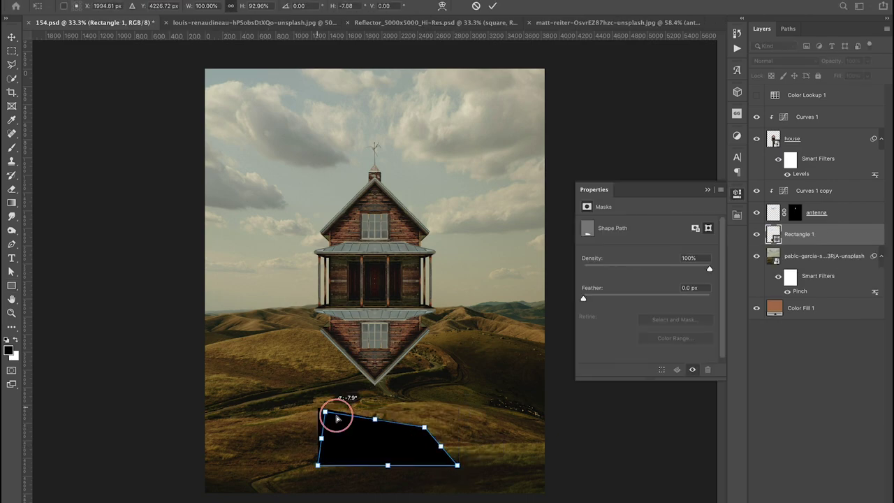
{"action": "left_click_drag", "start_coordinate": [478, 427], "coordinate": [425, 433]}
{"action": "left_click_drag", "start_coordinate": [477, 465], "coordinate": [465, 459]}
{"action": "key", "text": "Return"}
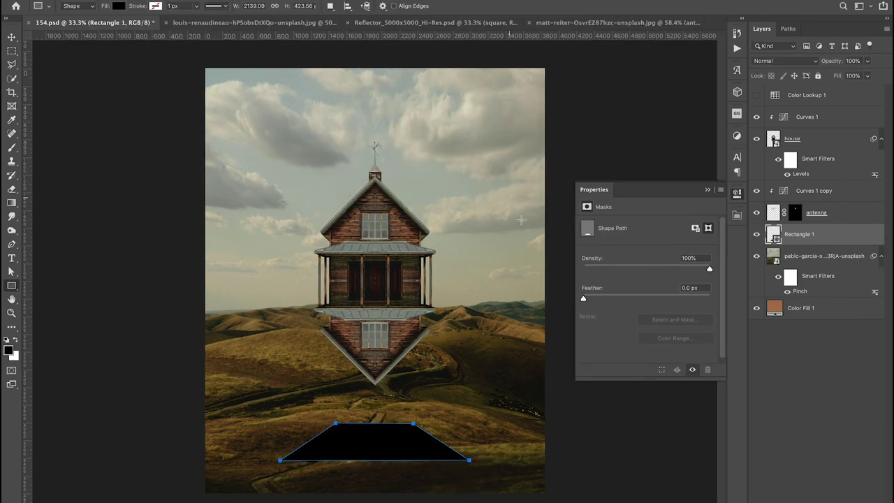
Step: Motion-blur and warp the shadow shape, then darken the hill beneath with a masked Curves 2 adjustment
{"action": "key", "text": "ctrl+alt+f"}
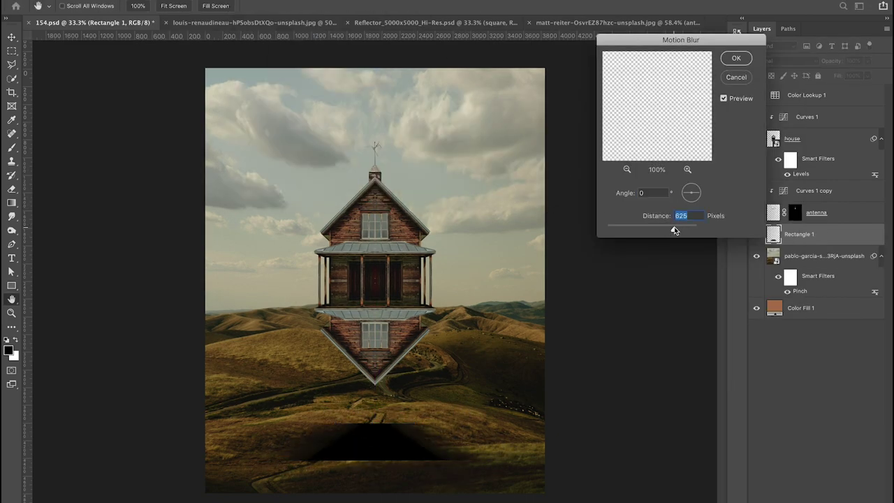
{"action": "left_click_drag", "start_coordinate": [670, 228], "coordinate": [633, 231]}
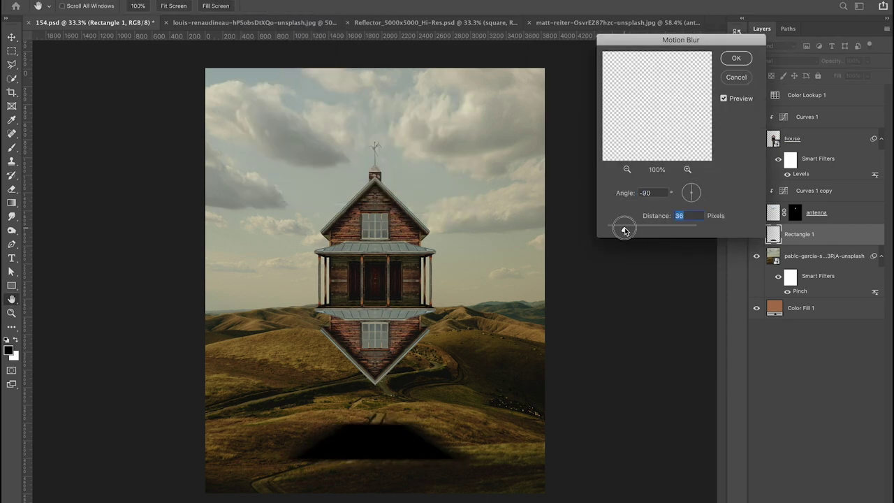
{"action": "left_click", "coordinate": [736, 58]}
{"action": "key", "text": "ctrl+t"}
{"action": "right_click", "coordinate": [372, 440]}
{"action": "left_click", "coordinate": [447, 401]}
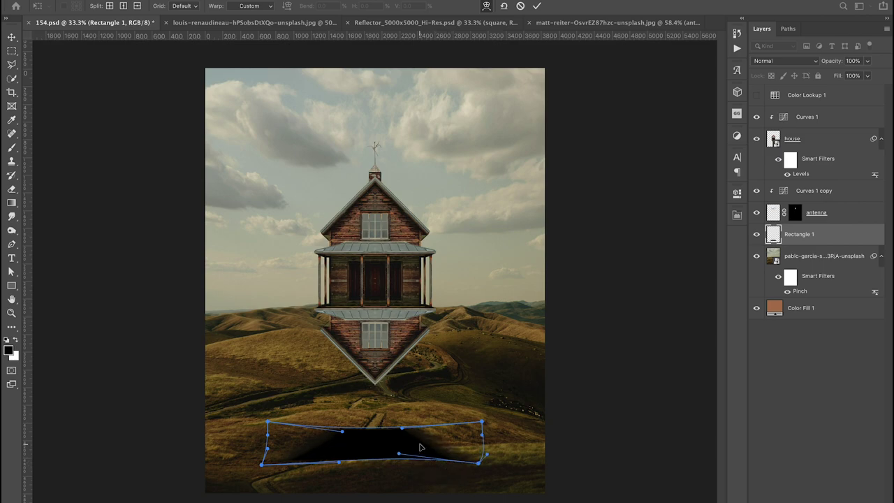
{"action": "key", "text": "Return"}
{"action": "left_click", "coordinate": [773, 234], "text": "ctrl"}
{"action": "left_click_drag", "start_coordinate": [708, 251], "coordinate": [725, 299]}
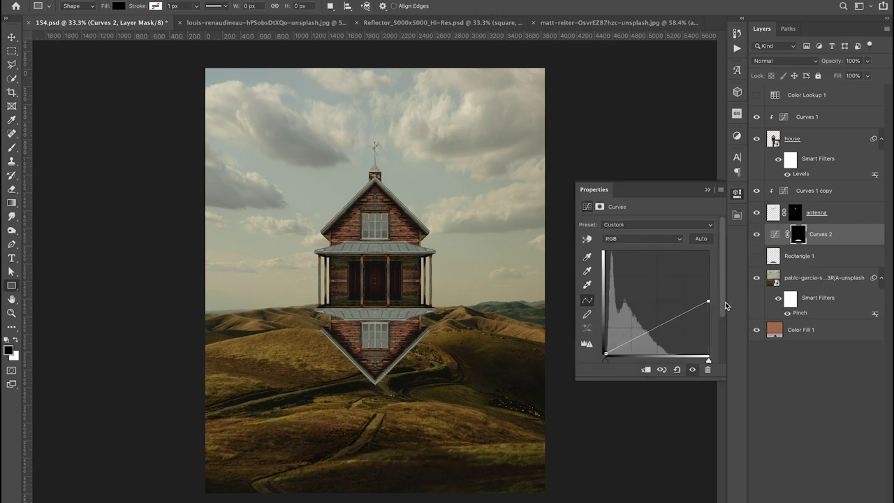
Step: Add a Levels 1 adjustment above the landscape and darken it
{"action": "left_click", "coordinate": [737, 193]}
{"action": "key", "text": "b"}
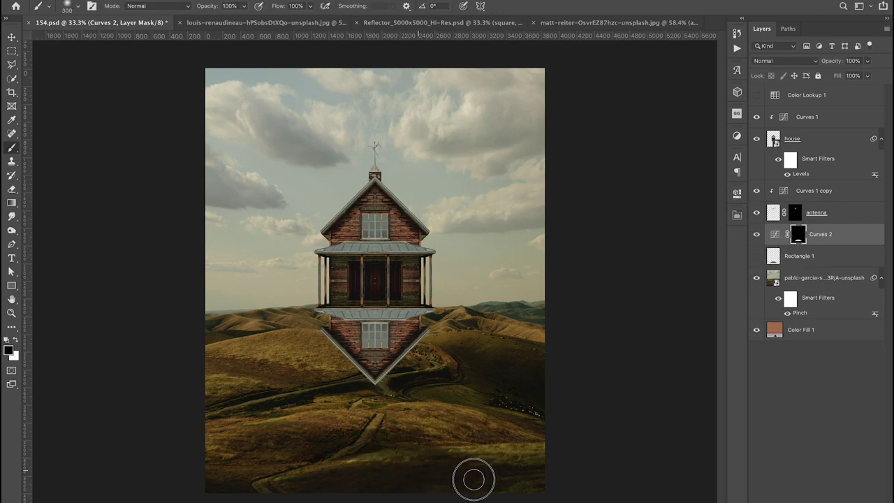
{"action": "key", "text": "v"}
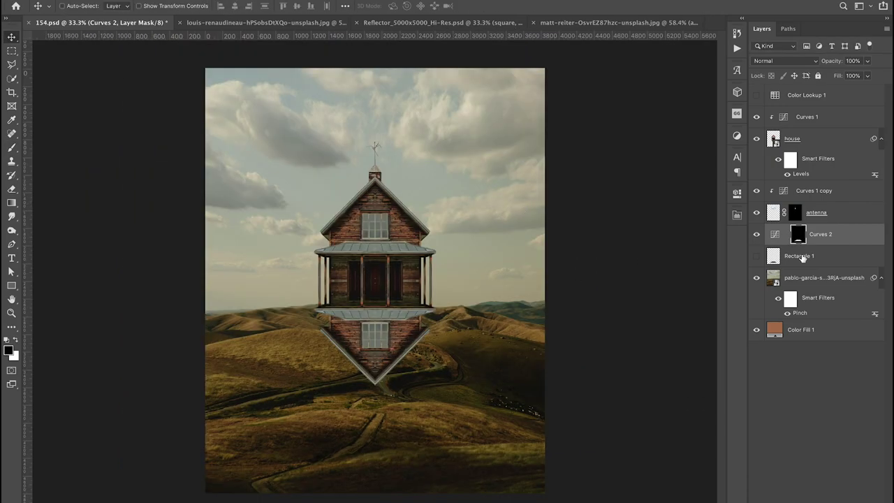
{"action": "left_click", "coordinate": [838, 279]}
{"action": "key", "text": "ctrl+l"}
{"action": "left_click_drag", "start_coordinate": [590, 309], "coordinate": [609, 309]}
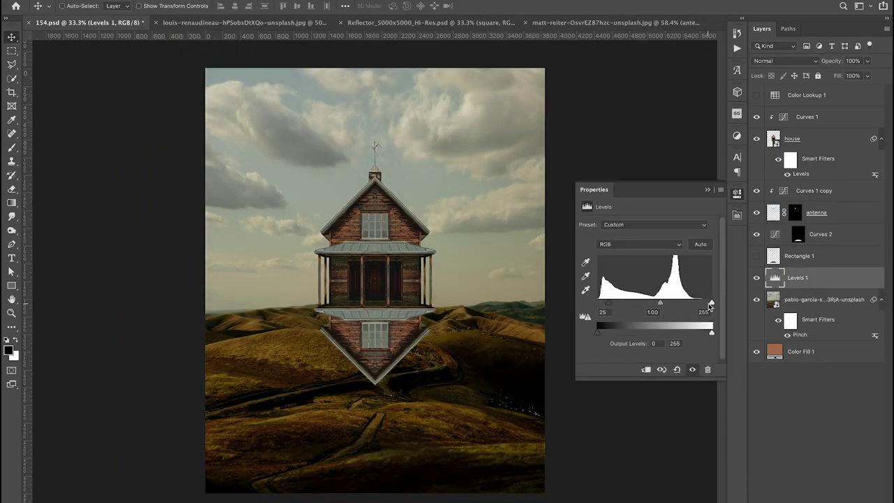
{"action": "left_click_drag", "start_coordinate": [711, 309], "coordinate": [694, 309]}
{"action": "left_click", "coordinate": [736, 196]}
Step: Paint out the bottom of the Levels mask with a black brush
{"action": "key", "text": "b"}
{"action": "right_click", "coordinate": [269, 328]}
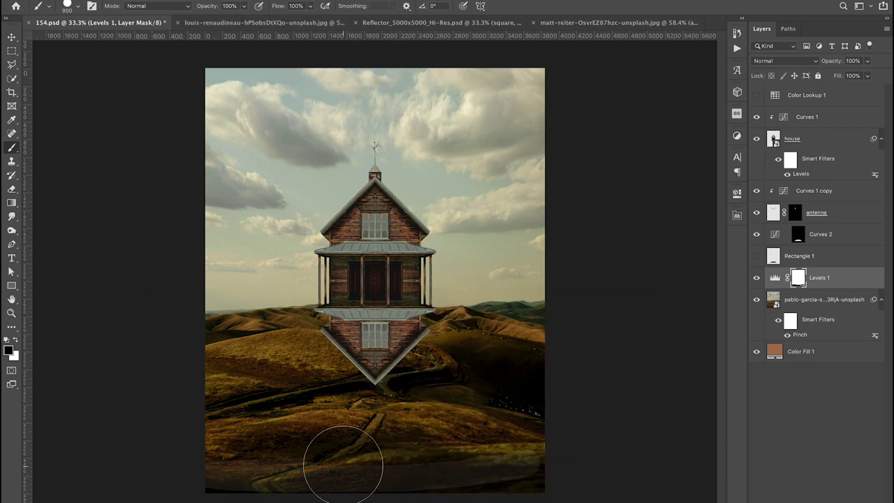
{"action": "left_click_drag", "start_coordinate": [280, 482], "coordinate": [565, 384]}
{"action": "right_click", "coordinate": [359, 329]}
{"action": "key", "text": "Return"}
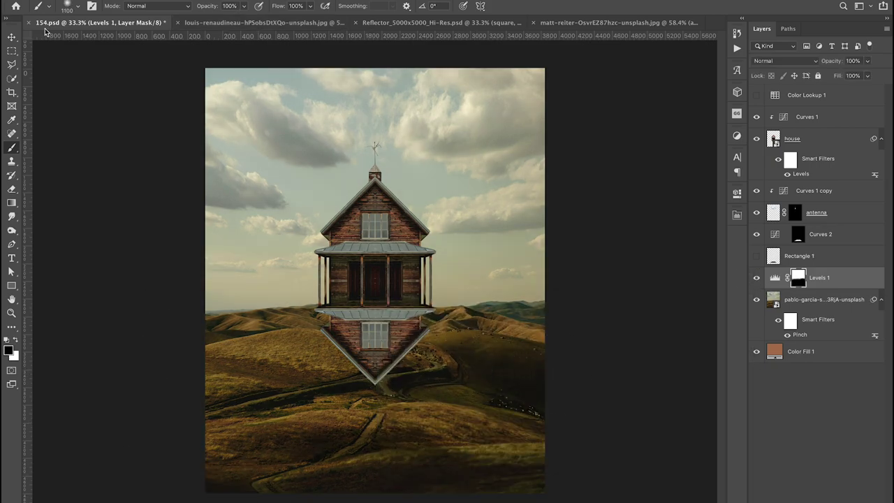
{"action": "double_click", "coordinate": [774, 277]}
Step: Sample dark shadow and cream highlight target colours for auto colour correction
{"action": "left_click", "coordinate": [736, 195]}
{"action": "double_click", "coordinate": [782, 190]}
{"action": "left_click", "coordinate": [700, 238], "text": "alt"}
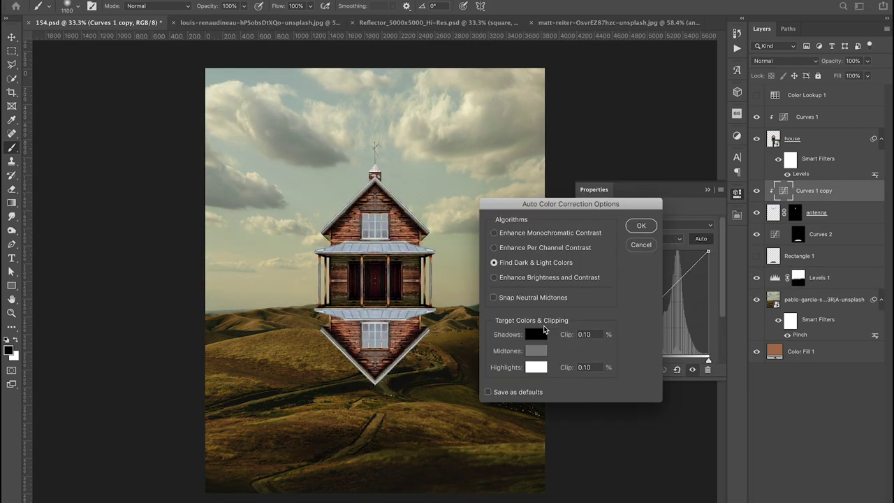
{"action": "left_click", "coordinate": [535, 334]}
{"action": "left_click", "coordinate": [536, 350]}
{"action": "left_click", "coordinate": [535, 366]}
{"action": "left_click", "coordinate": [236, 91]}
{"action": "key", "text": "Return"}
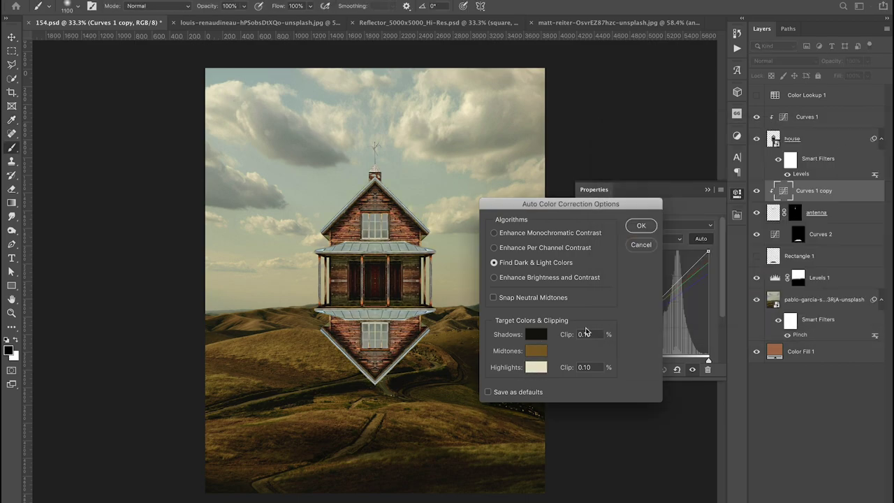
Step: Set a brown midtone target and accept the auto colour correction, without saving defaults
{"action": "left_click", "coordinate": [536, 351]}
{"action": "left_click", "coordinate": [856, 143]}
{"action": "left_click", "coordinate": [640, 226]}
{"action": "left_click", "coordinate": [470, 160]}
{"action": "left_click", "coordinate": [737, 196]}
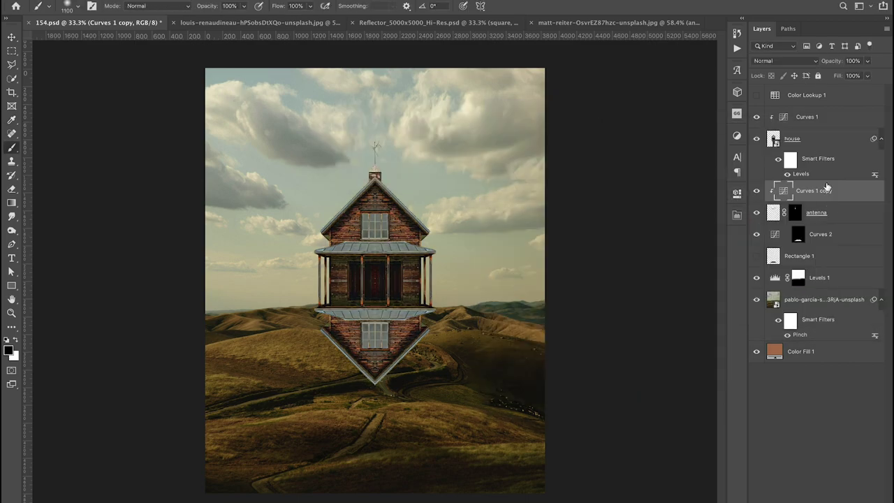
Step: Add a Levels adjustment and place a copy of Curves 1 copy above the house layer
{"action": "key", "text": "ctrl+l"}
{"action": "left_click", "coordinate": [814, 212]}
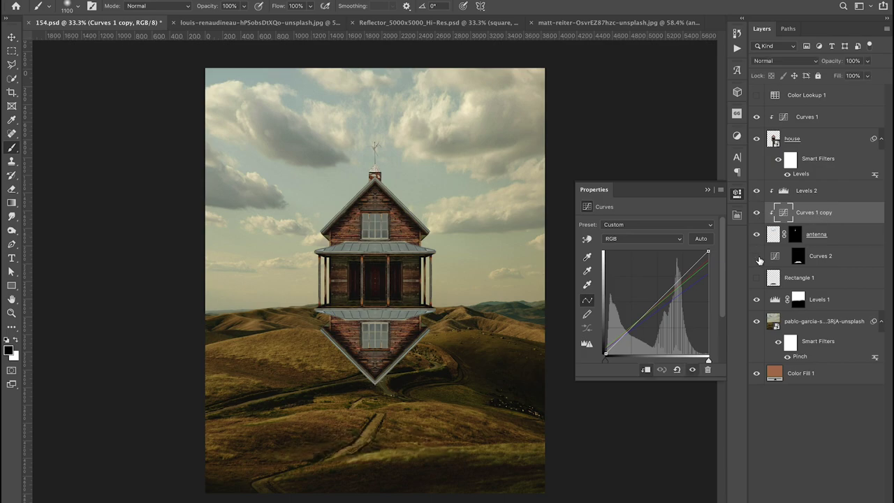
{"action": "left_click_drag", "start_coordinate": [813, 212], "coordinate": [754, 126]}
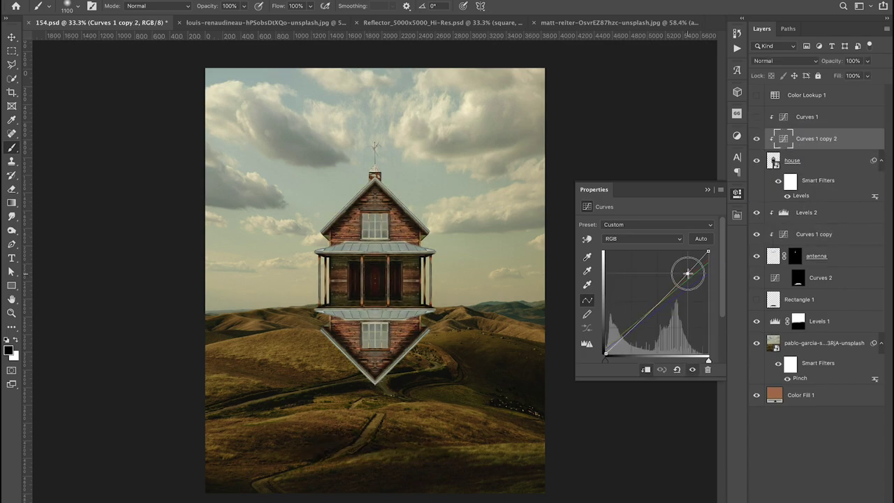
{"action": "left_click", "coordinate": [737, 195]}
Step: Turn on the Color Lookup grade and add an orange-red Solid Color fill layer on top
{"action": "left_click", "coordinate": [756, 95]}
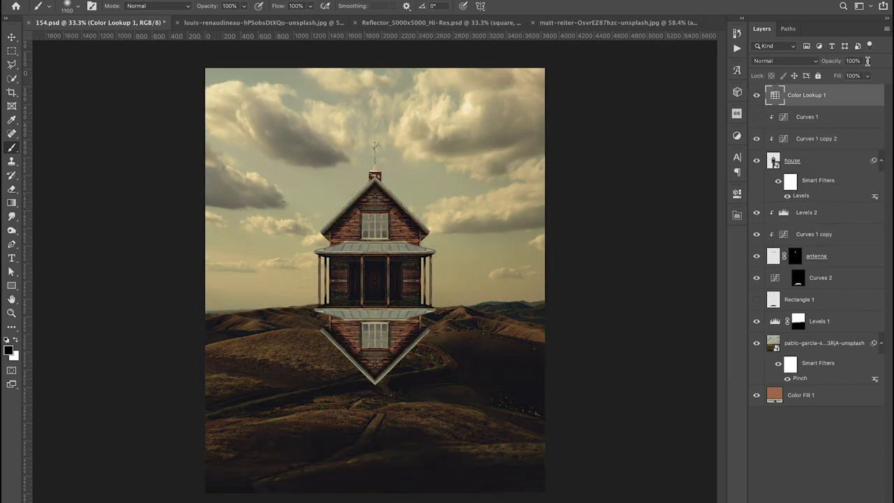
{"action": "left_click", "coordinate": [806, 117]}
{"action": "key", "text": "Delete"}
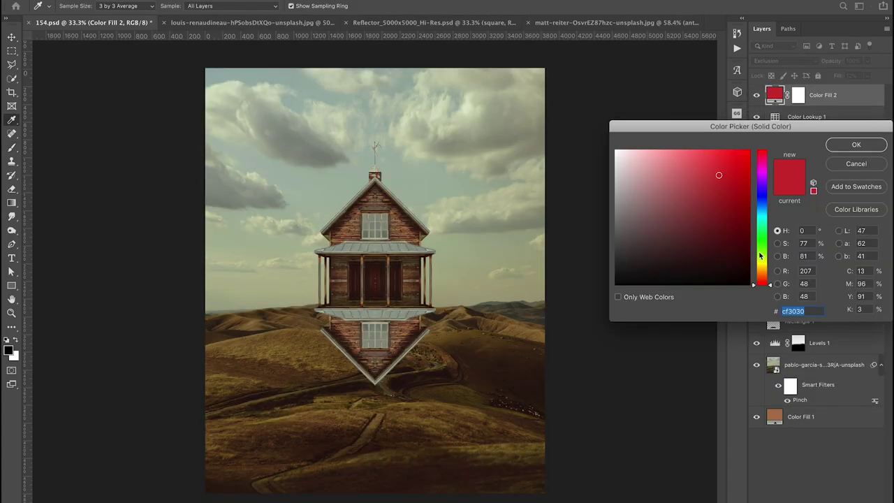
{"action": "mouse_move", "coordinate": [761, 151]}
{"action": "left_mouse_down"}
{"action": "mouse_move", "coordinate": [759, 162]}
{"action": "mouse_move", "coordinate": [754, 151]}
{"action": "left_mouse_up"}
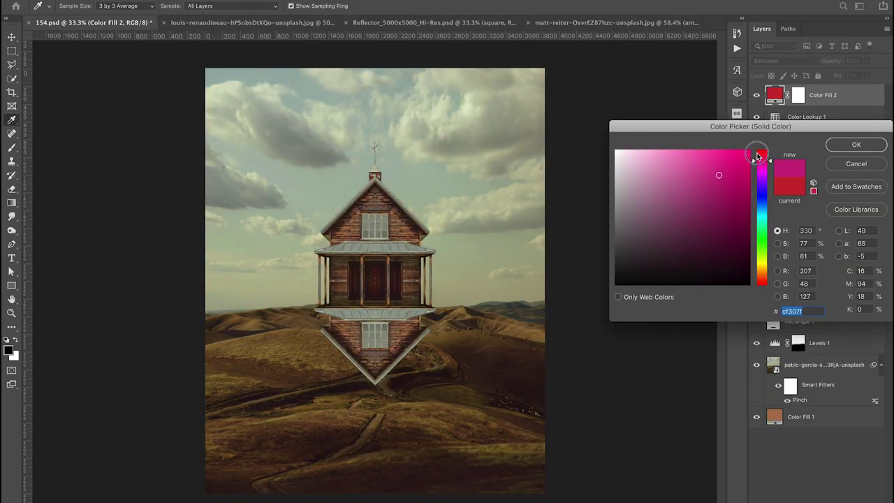
{"action": "left_click", "coordinate": [856, 144]}
{"action": "key", "text": "b"}
{"action": "left_click", "coordinate": [461, 174]}
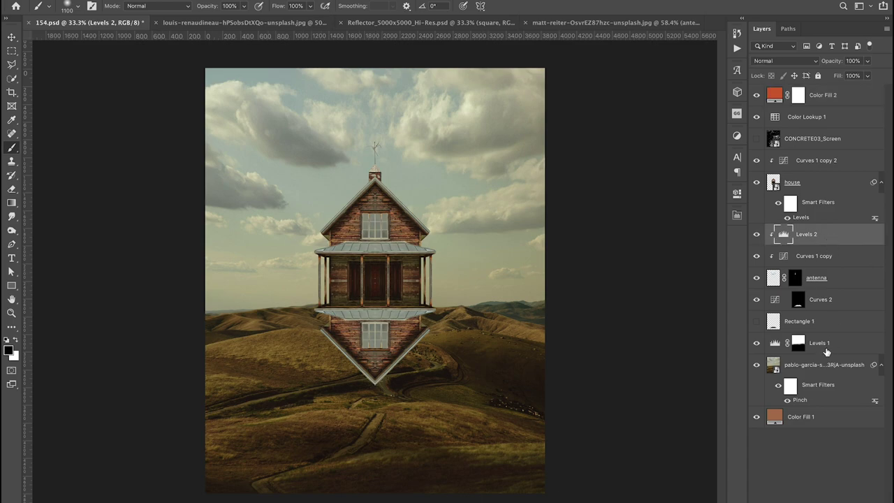
Step: Add a darkening Curves adjustment above Levels 1
{"action": "left_click", "coordinate": [816, 342]}
{"action": "left_click", "coordinate": [831, 499]}
{"action": "left_click", "coordinate": [822, 371]}
{"action": "left_click", "coordinate": [738, 194]}
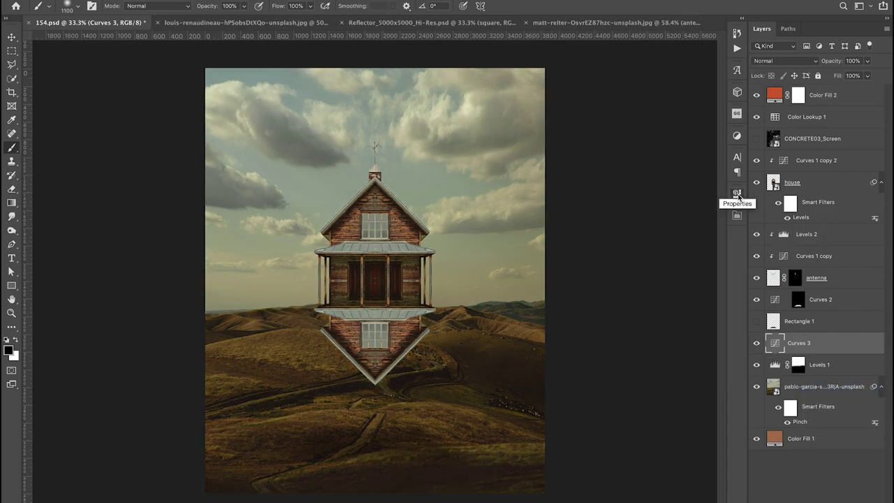
Step: Add an Exposure layer at −1.51 clipped to the house, with an inverted black mask
{"action": "left_click", "coordinate": [860, 182]}
{"action": "left_click", "coordinate": [831, 499]}
{"action": "left_click", "coordinate": [828, 386]}
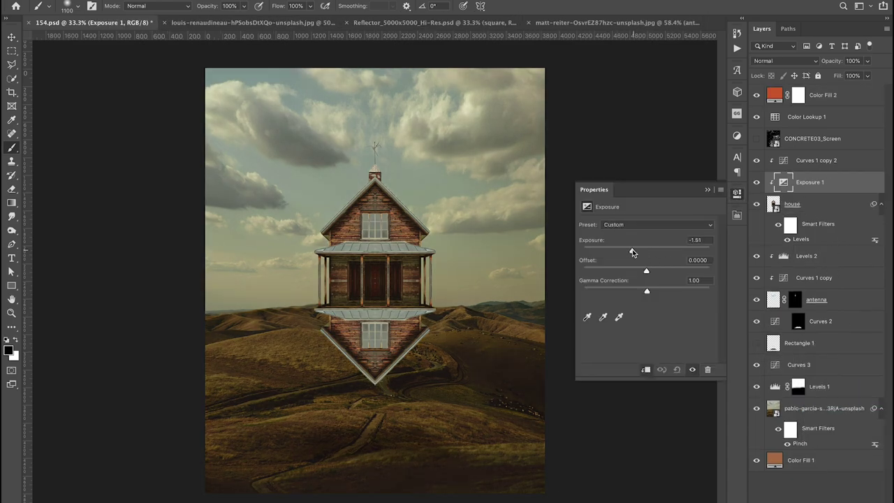
{"action": "key", "text": "ctrl+alt+g"}
{"action": "left_click", "coordinate": [806, 181]}
{"action": "key", "text": "ctrl+i"}
{"action": "left_click", "coordinate": [586, 207]}
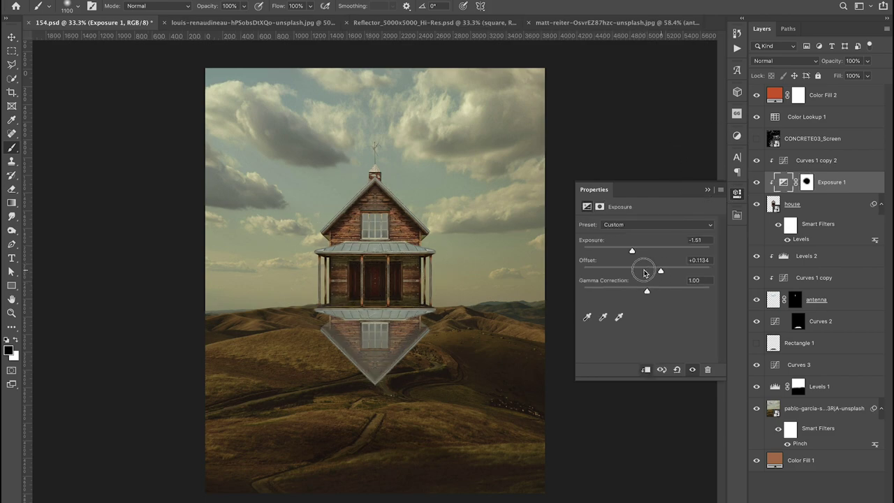
{"action": "left_click", "coordinate": [737, 194]}
Step: Play the Color Noise action, then switch to the pigeon cut-out document
{"action": "key", "text": "v"}
{"action": "left_click", "coordinate": [737, 48]}
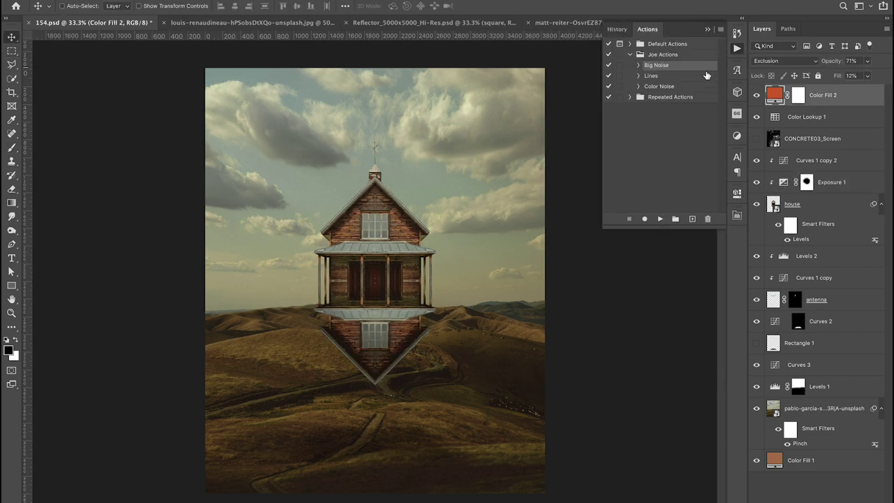
{"action": "left_click", "coordinate": [670, 87]}
{"action": "left_click", "coordinate": [636, 223]}
{"action": "left_click", "coordinate": [736, 47]}
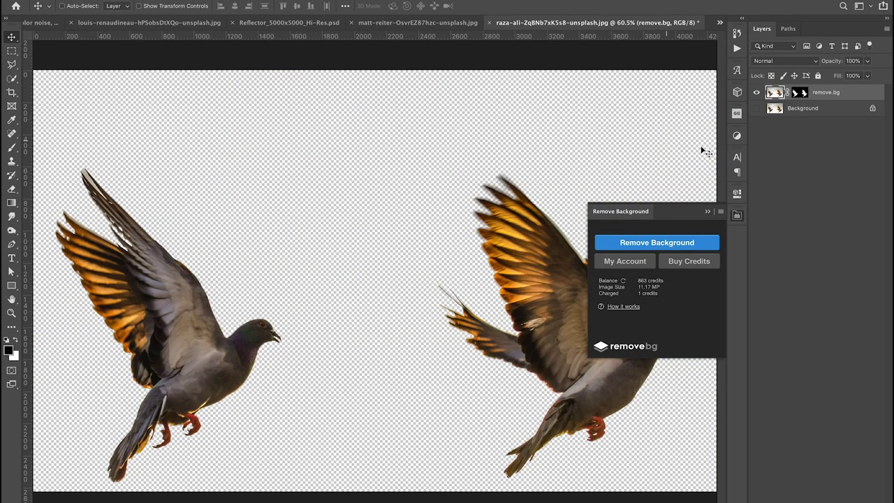
{"action": "left_click", "coordinate": [736, 217]}
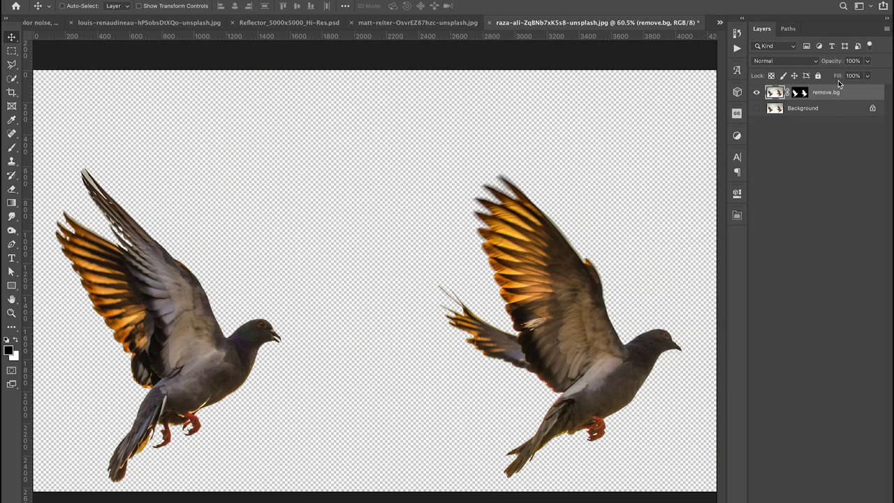
Step: Rename the pigeon layer 'birds', move it below Color Lookup 1, and position it in the sky
{"action": "key", "text": "BackSpace"}
{"action": "type", "text": "birds"}
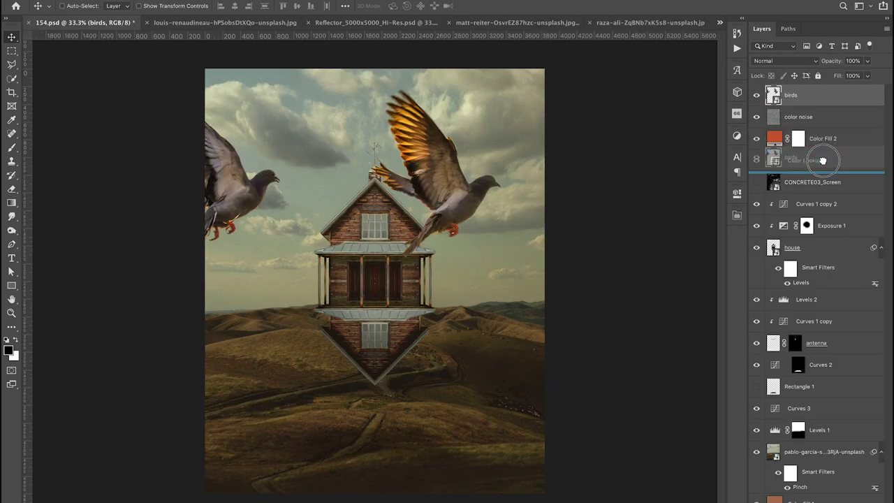
{"action": "left_click_drag", "start_coordinate": [394, 159], "coordinate": [434, 167]}
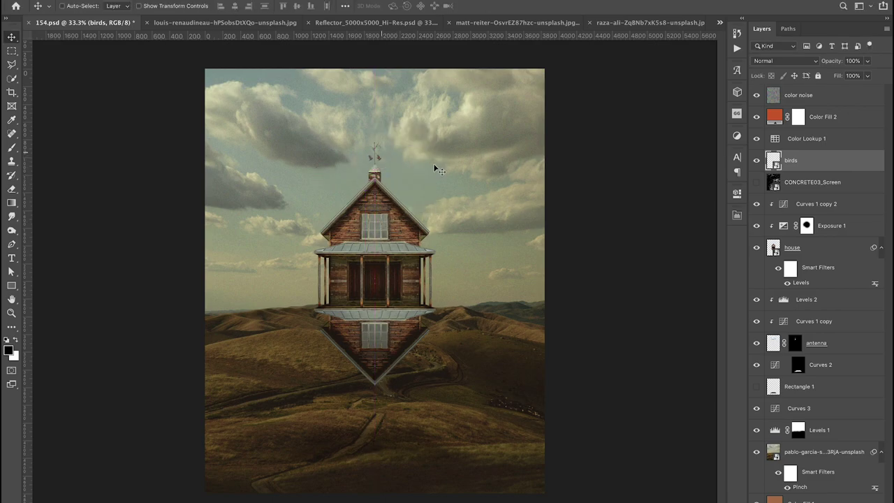
{"action": "left_click_drag", "start_coordinate": [466, 211], "coordinate": [513, 168]}
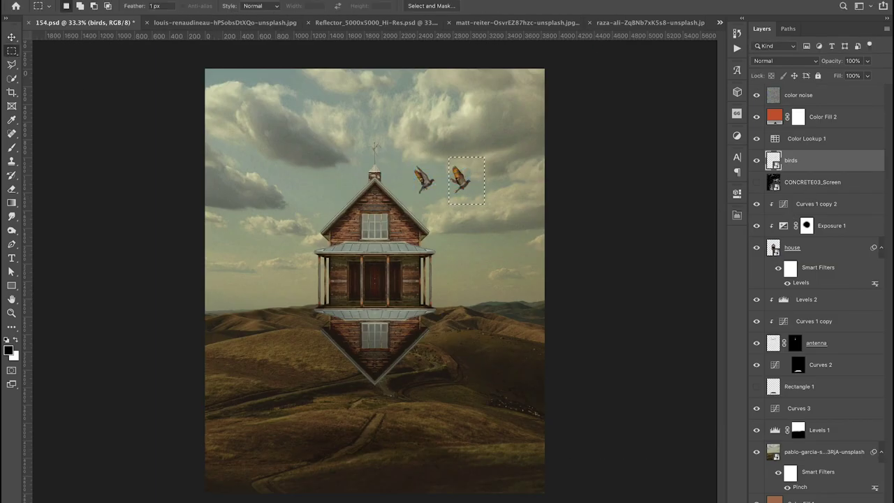
Step: Lower the birds opacity, shrink a bird near the roof peak, and place a second beside the roof
{"action": "left_click", "coordinate": [245, 0]}
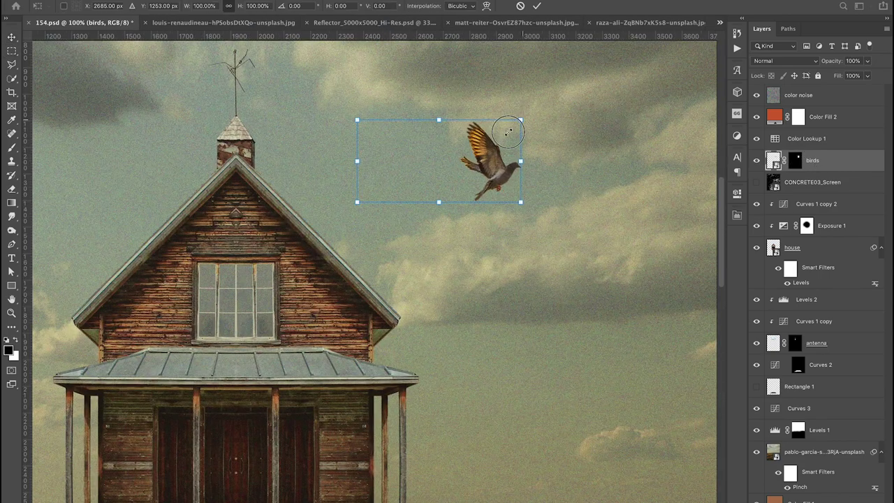
{"action": "left_click_drag", "start_coordinate": [867, 61], "coordinate": [857, 76]}
{"action": "mouse_move", "coordinate": [494, 178]}
{"action": "left_mouse_down"}
{"action": "mouse_move", "coordinate": [245, 318]}
{"action": "mouse_move", "coordinate": [168, 206]}
{"action": "left_mouse_up"}
{"action": "key", "text": "ctrl+minus"}
{"action": "key", "text": "ctrl+minus"}
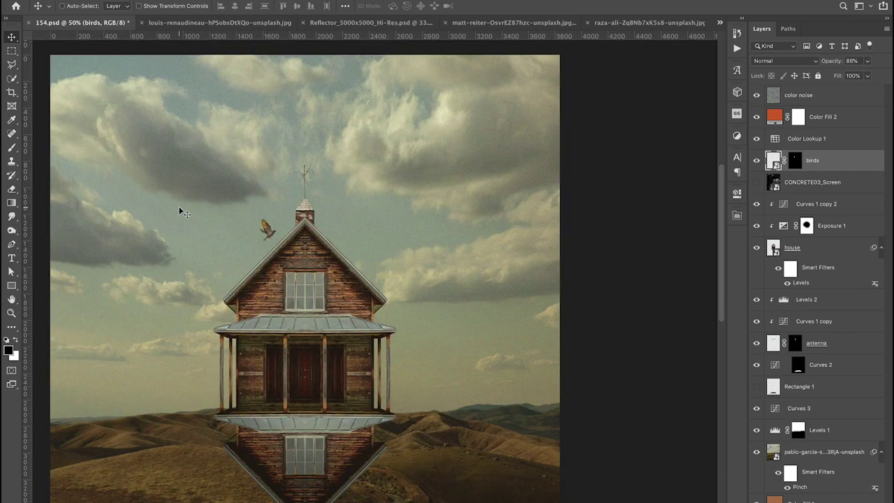
{"action": "key", "text": "ctrl+t"}
{"action": "left_click_drag", "start_coordinate": [357, 210], "coordinate": [346, 217]}
{"action": "left_click_drag", "start_coordinate": [374, 202], "coordinate": [299, 320]}
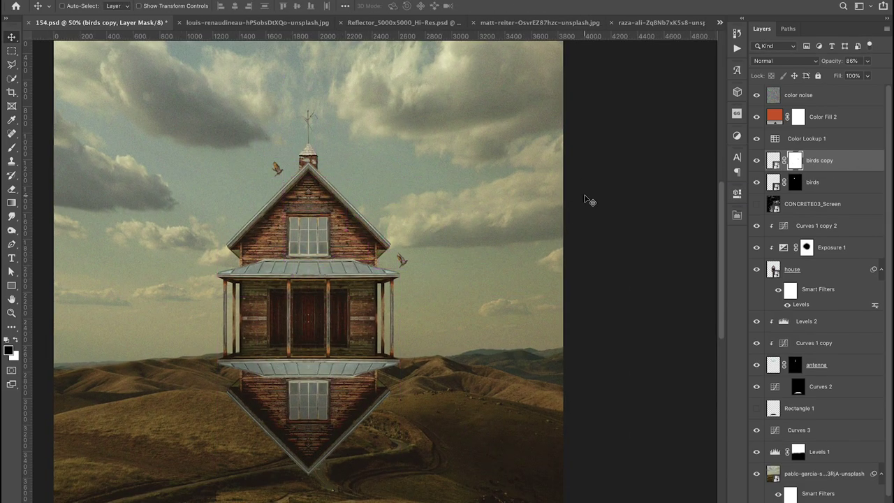
{"action": "key", "text": "ctrl+minus"}
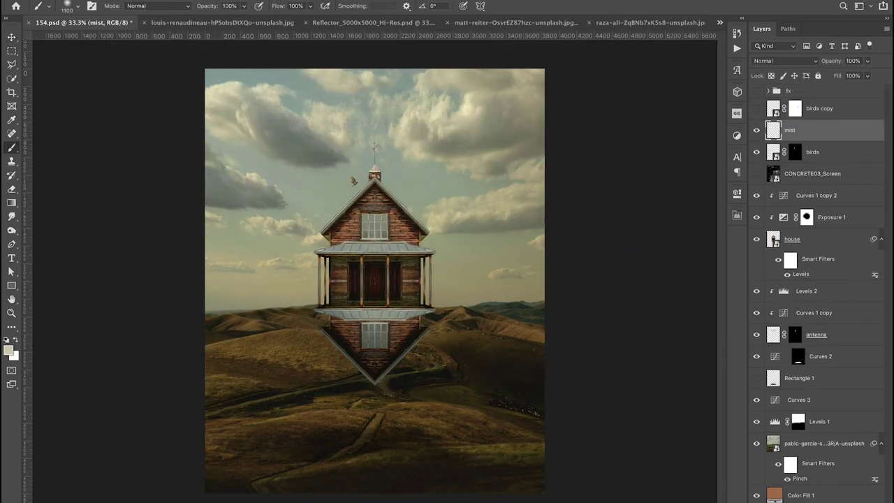
Step: Paint soft white mist around the house and across the sky with a cloud brush at 20% flow
{"action": "right_click", "coordinate": [464, 288]}
{"action": "scroll", "coordinate": [538, 449], "scroll_direction": "down", "scroll_amount": 3}
{"action": "double_click", "coordinate": [586, 474]}
{"action": "key", "text": "shift+2"}
{"action": "left_click_drag", "start_coordinate": [301, 234], "coordinate": [375, 279]}
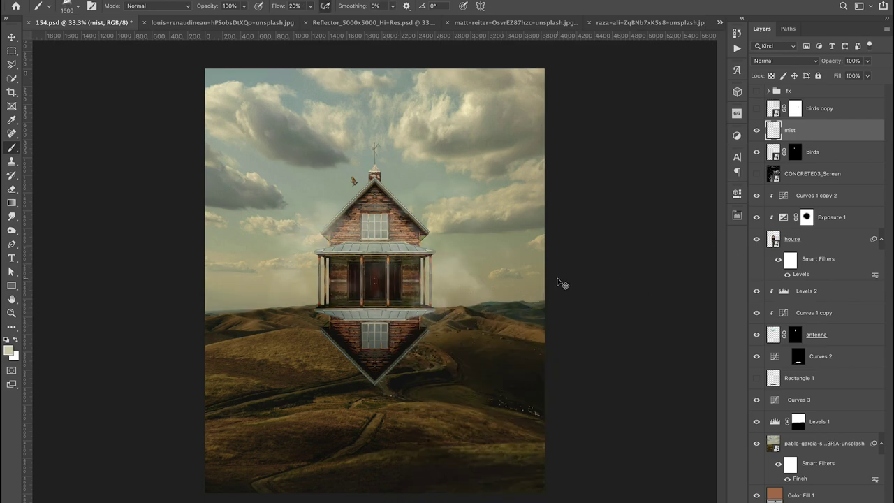
{"action": "mouse_move", "coordinate": [561, 284]}
{"action": "left_mouse_down"}
{"action": "mouse_move", "coordinate": [391, 195]}
{"action": "mouse_move", "coordinate": [280, 293]}
{"action": "mouse_move", "coordinate": [503, 307]}
{"action": "left_mouse_up"}
Step: Set the mist layer to Overlay blend mode at 45% opacity
{"action": "left_click", "coordinate": [784, 61]}
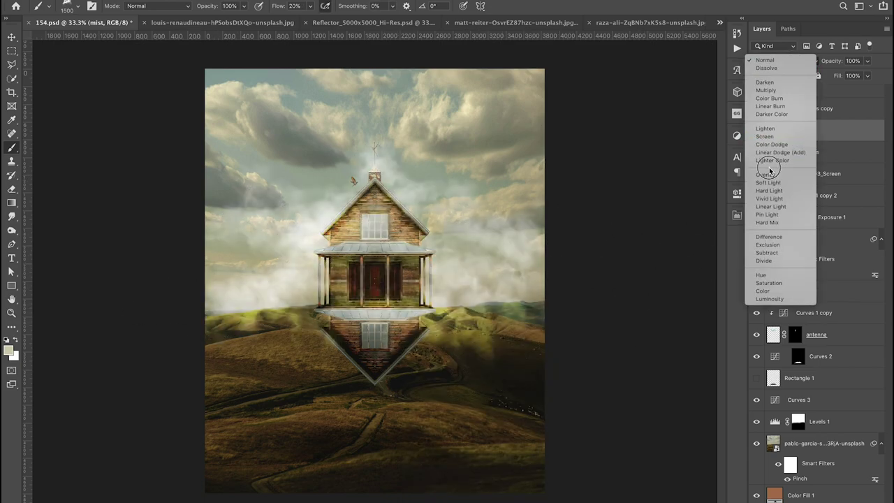
{"action": "left_click", "coordinate": [764, 128]}
{"action": "left_click_drag", "start_coordinate": [830, 61], "coordinate": [814, 61]}
{"action": "left_click", "coordinate": [785, 60]}
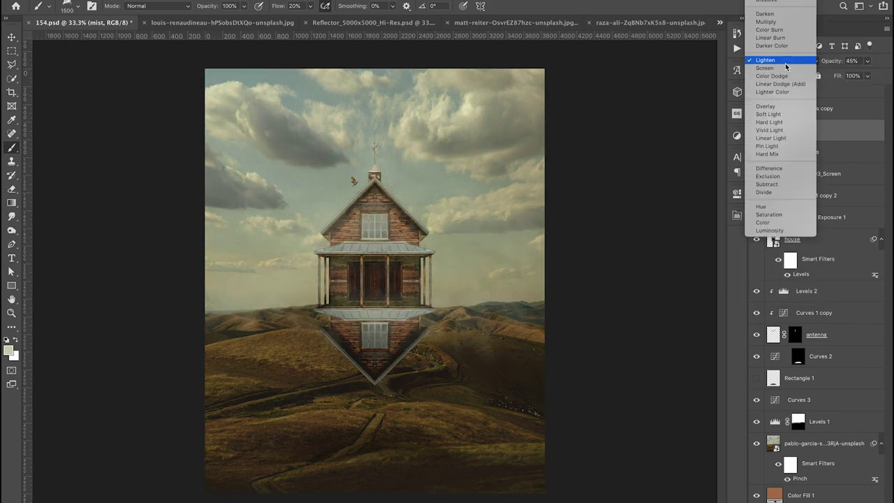
{"action": "left_click", "coordinate": [774, 1]}
{"action": "left_click", "coordinate": [785, 61]}
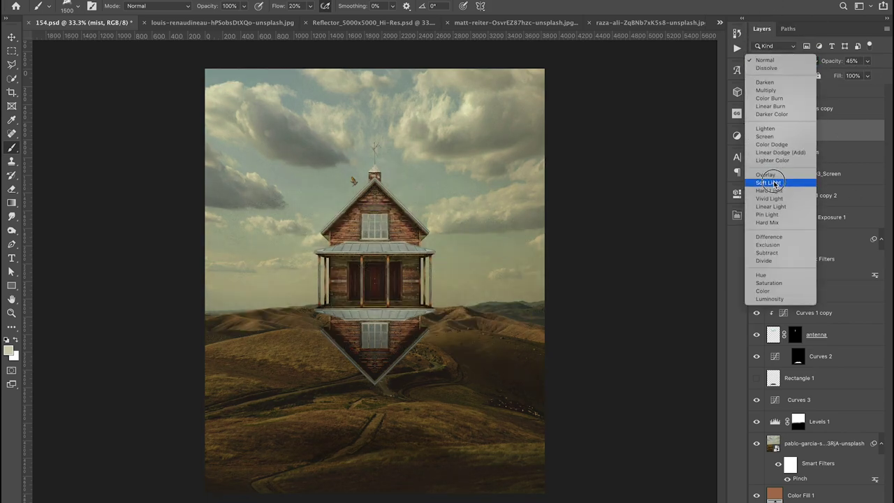
{"action": "left_click", "coordinate": [781, 162]}
Step: Change Color Fill 2 to magenta and add a Levels adjustment on top
{"action": "double_click", "coordinate": [779, 137]}
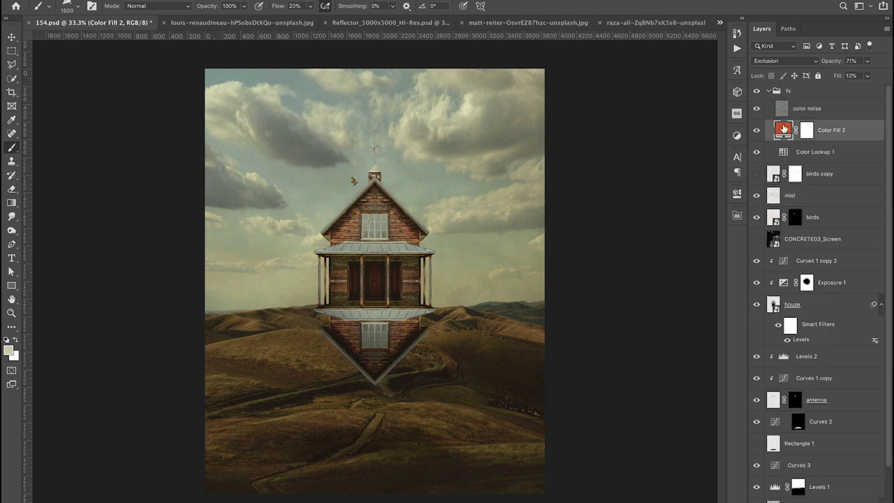
{"action": "key", "text": "Return"}
{"action": "key", "text": "b"}
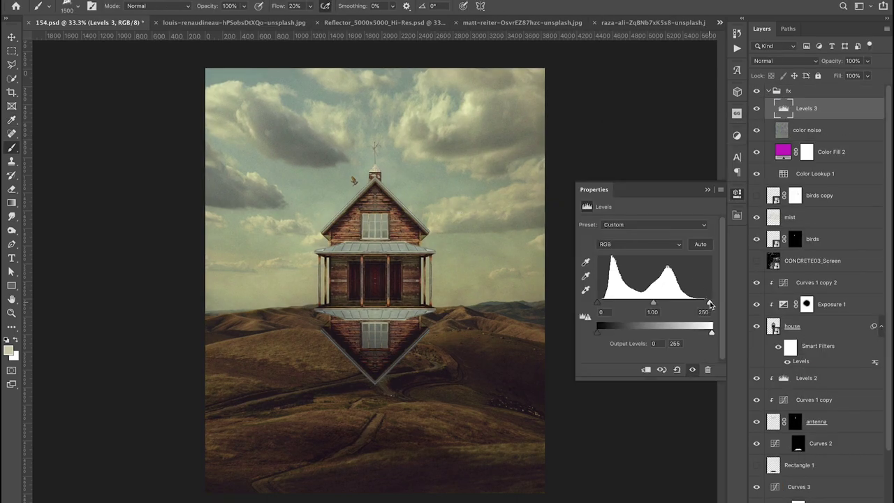
{"action": "left_click", "coordinate": [737, 198]}
Step: Reposition the small birds around the house and lower birds copy opacity to 80%
{"action": "left_click", "coordinate": [794, 238]}
{"action": "key", "text": "v"}
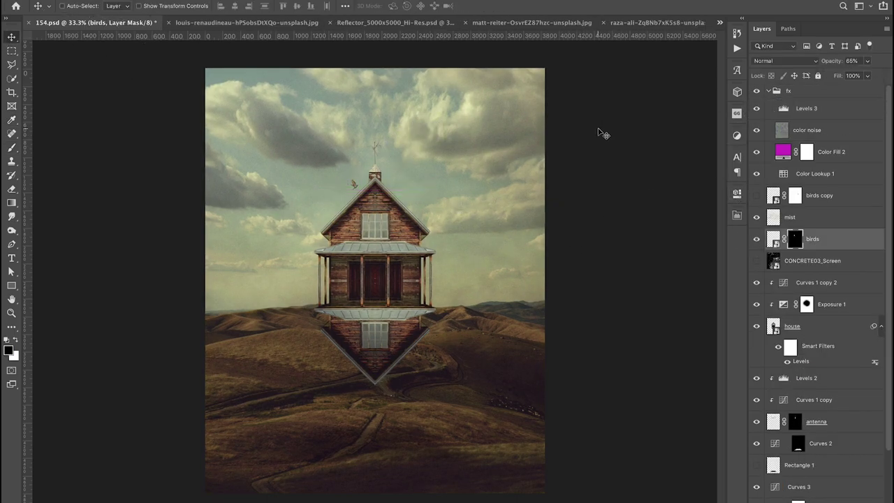
{"action": "left_click", "coordinate": [756, 195]}
{"action": "left_click", "coordinate": [773, 195]}
{"action": "left_click_drag", "start_coordinate": [474, 327], "coordinate": [495, 356]}
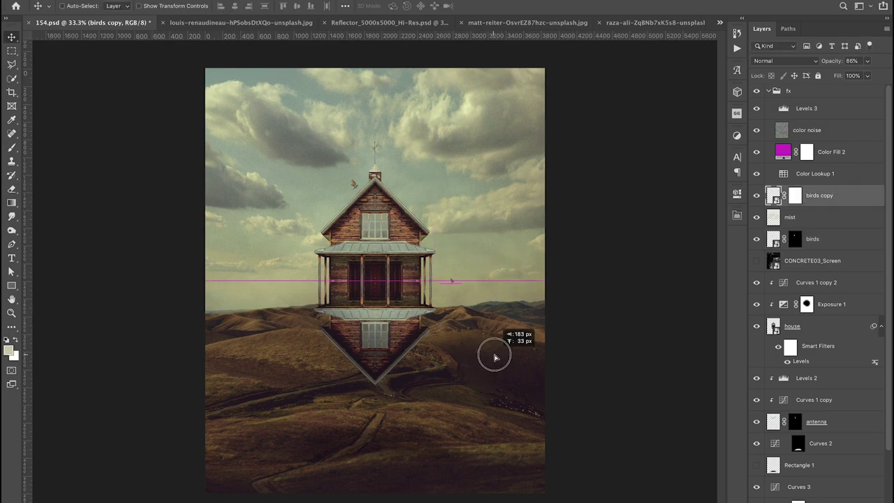
{"action": "left_click", "coordinate": [812, 239]}
{"action": "left_click_drag", "start_coordinate": [617, 251], "coordinate": [454, 237]}
{"action": "left_click", "coordinate": [829, 198]}
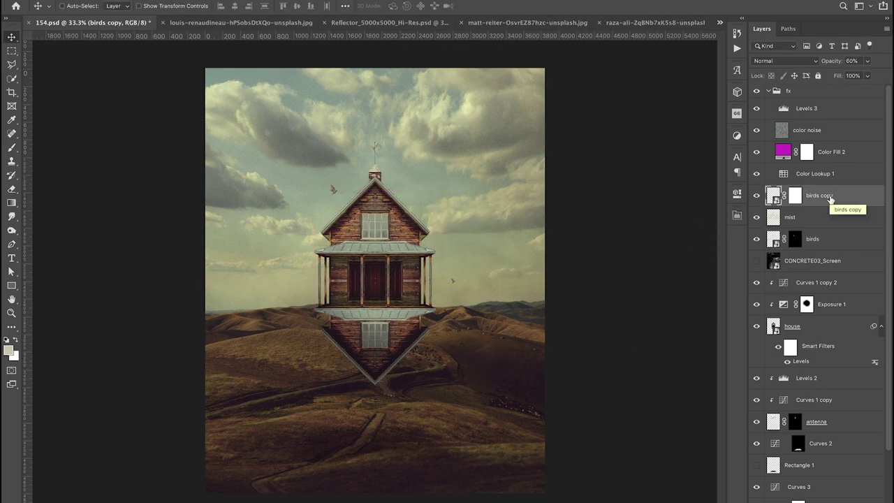
{"action": "left_click", "coordinate": [812, 239]}
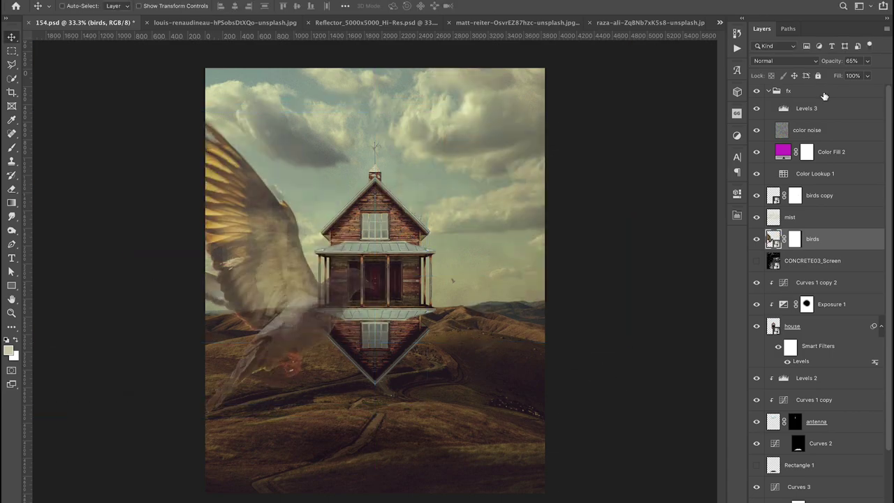
Step: Apply a strengthened Motion Blur to the large pigeon wing
{"action": "left_click", "coordinate": [449, 144]}
{"action": "left_click_drag", "start_coordinate": [435, 263], "coordinate": [428, 266]}
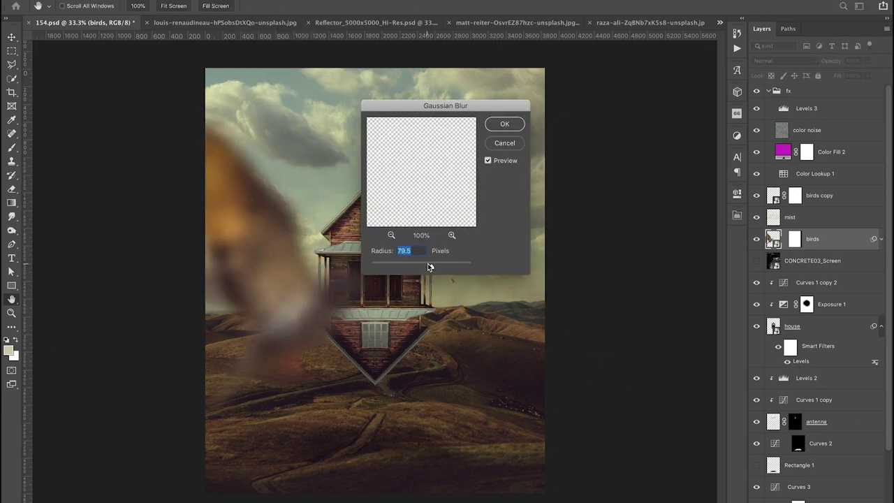
{"action": "left_click", "coordinate": [504, 142]}
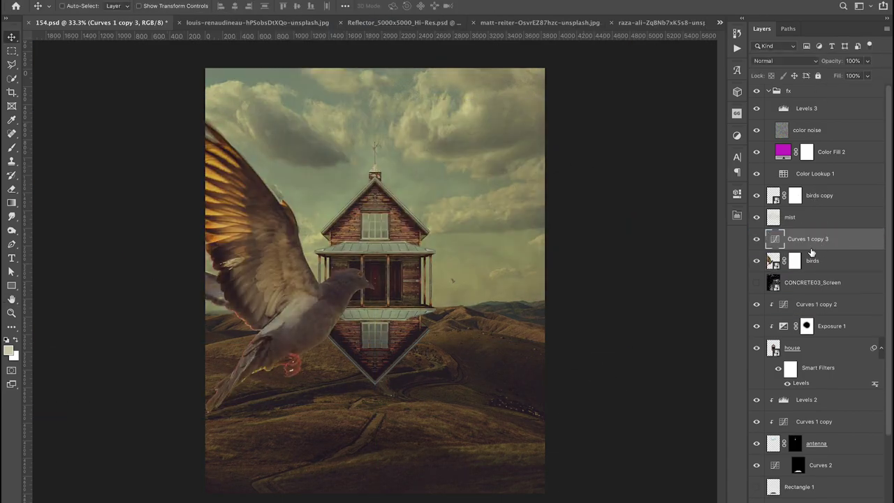
{"action": "left_click", "coordinate": [812, 260]}
{"action": "left_click", "coordinate": [419, 126]}
{"action": "left_click_drag", "start_coordinate": [643, 229], "coordinate": [656, 232]}
{"action": "left_click", "coordinate": [735, 59]}
Step: Add a small-radius Gaussian Blur to the large pigeon
{"action": "double_click", "coordinate": [800, 296]}
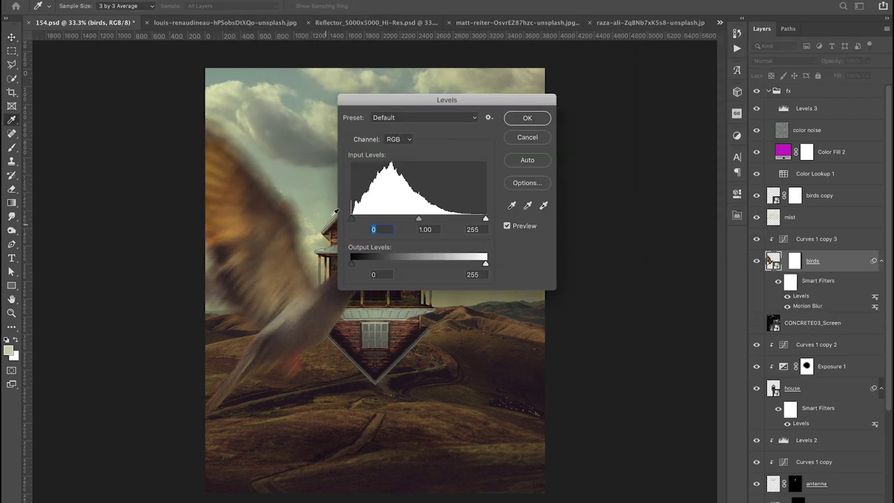
{"action": "key", "text": "Escape"}
{"action": "left_click", "coordinate": [418, 145]}
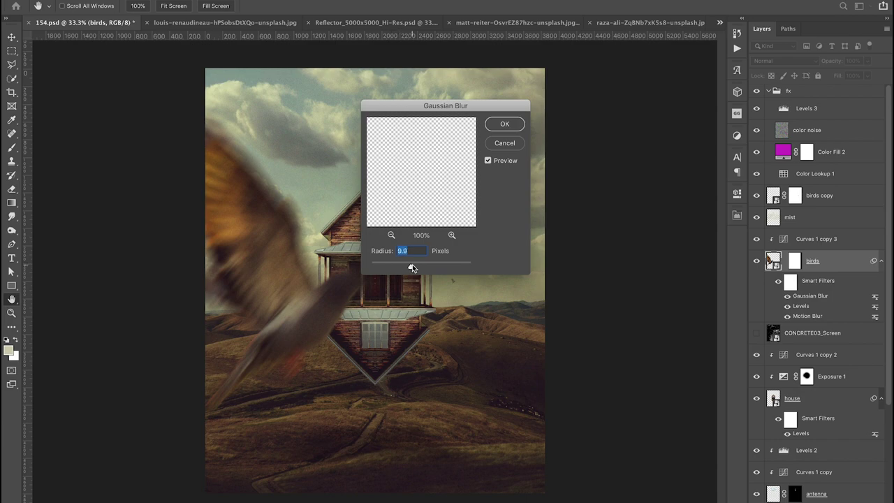
{"action": "left_click_drag", "start_coordinate": [410, 267], "coordinate": [416, 268]}
{"action": "key", "text": "Return"}
Step: Move the blurred pigeon to the right side and desaturate it with Hue/Saturation (−57)
{"action": "key", "text": "v"}
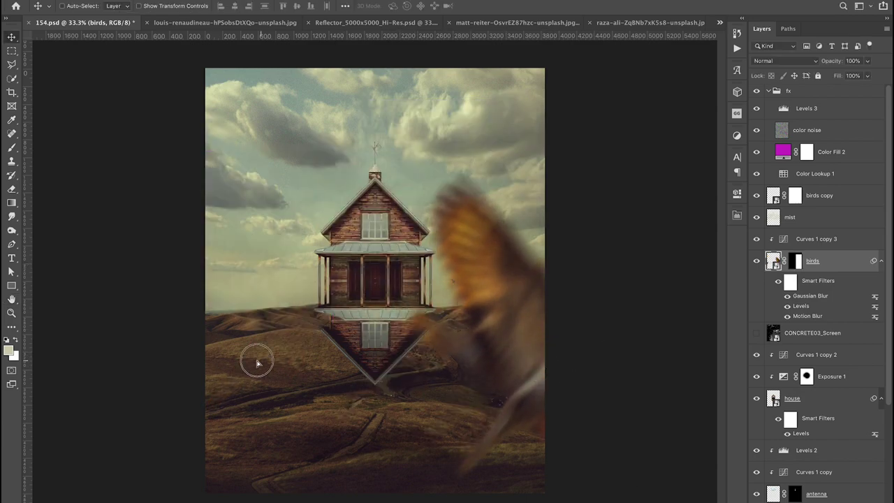
{"action": "mouse_move", "coordinate": [254, 358]}
{"action": "left_mouse_down"}
{"action": "mouse_move", "coordinate": [487, 277]}
{"action": "mouse_move", "coordinate": [463, 279]}
{"action": "left_mouse_up"}
{"action": "left_click_drag", "start_coordinate": [557, 249], "coordinate": [465, 199]}
{"action": "mouse_move", "coordinate": [294, 342]}
{"action": "left_mouse_down"}
{"action": "mouse_move", "coordinate": [499, 371]}
{"action": "mouse_move", "coordinate": [527, 335]}
{"action": "left_mouse_up"}
{"action": "key", "text": "ctrl+u"}
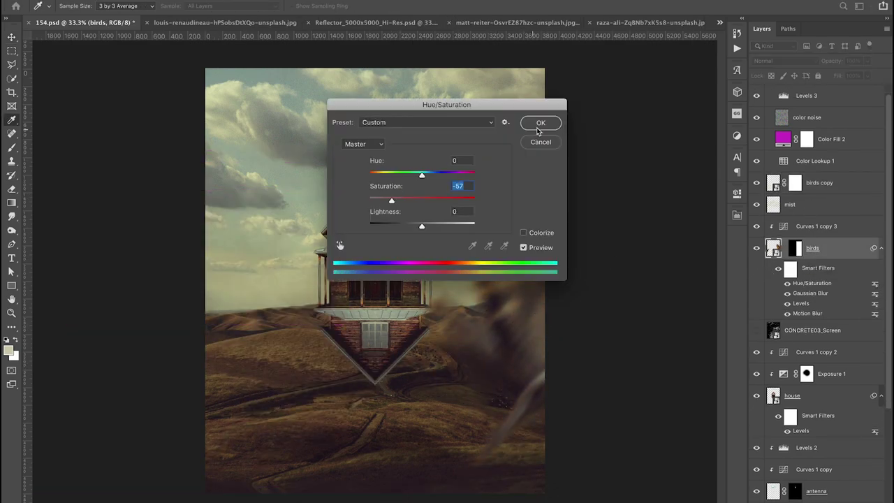
{"action": "left_click", "coordinate": [536, 123]}
Step: Nudge the small bird slightly left and the large pigeon right and down
{"action": "left_click", "coordinate": [813, 203]}
{"action": "left_click", "coordinate": [818, 186]}
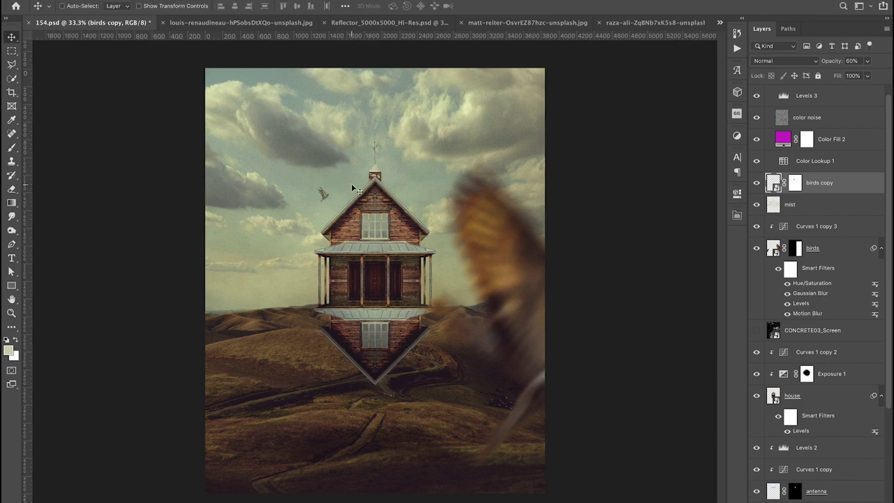
{"action": "left_click_drag", "start_coordinate": [356, 197], "coordinate": [337, 197]}
{"action": "left_click", "coordinate": [811, 248]}
{"action": "left_click_drag", "start_coordinate": [453, 352], "coordinate": [463, 365]}
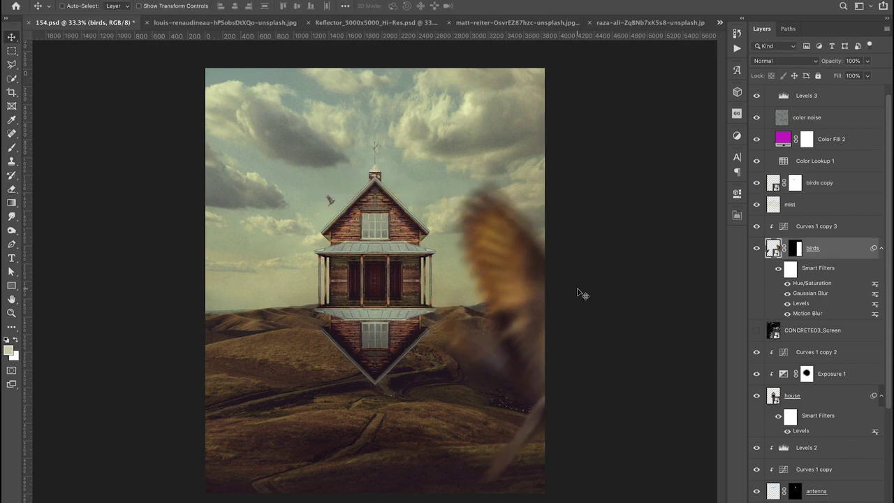
Step: Duplicate the large pigeon layer as birds copy 2
{"action": "left_click", "coordinate": [806, 373]}
{"action": "right_click", "coordinate": [363, 293]}
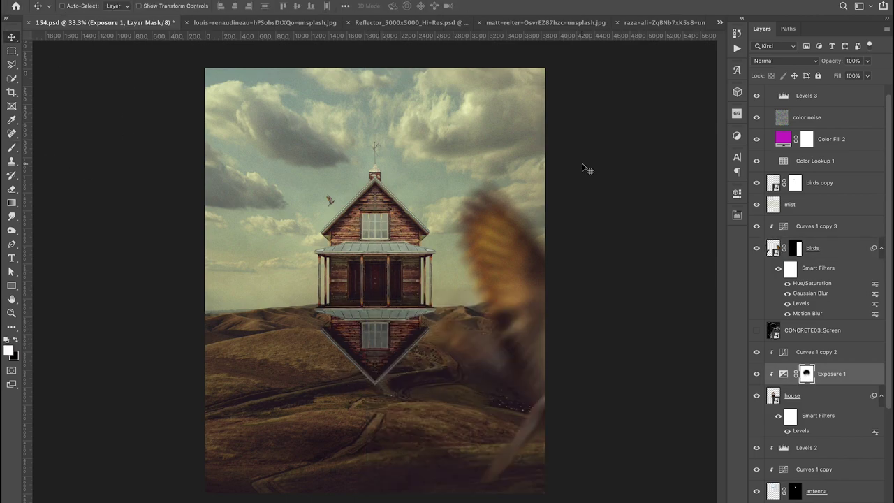
{"action": "left_click", "coordinate": [818, 183]}
{"action": "key", "text": "ctrl+j"}
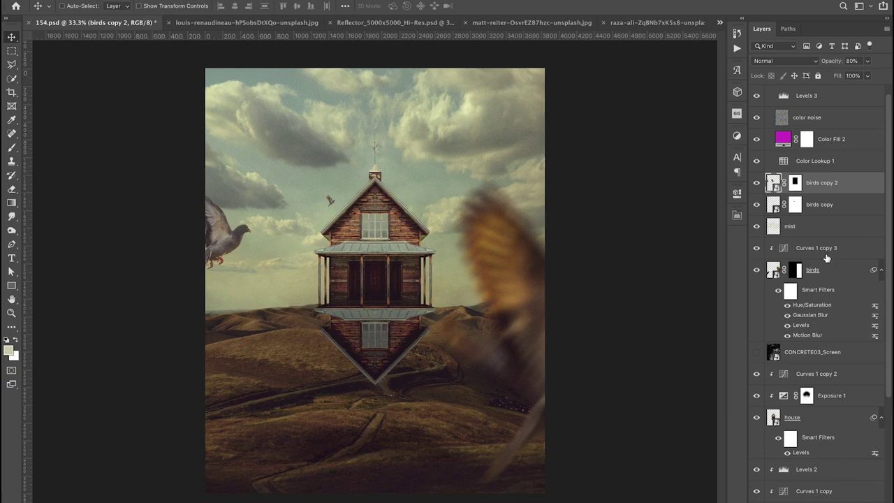
{"action": "left_click_drag", "start_coordinate": [817, 289], "coordinate": [818, 182]}
Step: Place the pigeon copy on the left edge and re-apply its Gaussian and Motion Blur filters
{"action": "double_click", "coordinate": [810, 228]}
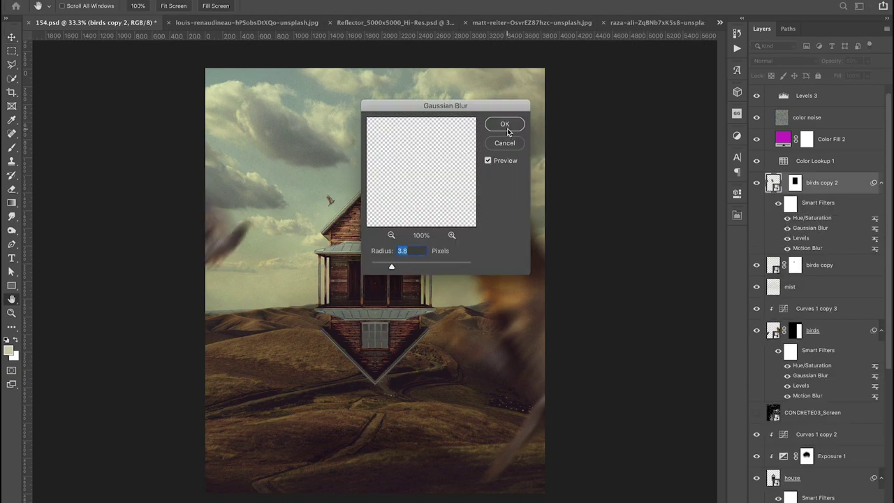
{"action": "left_click", "coordinate": [500, 124]}
{"action": "left_click_drag", "start_coordinate": [203, 194], "coordinate": [275, 301]}
{"action": "double_click", "coordinate": [804, 248]}
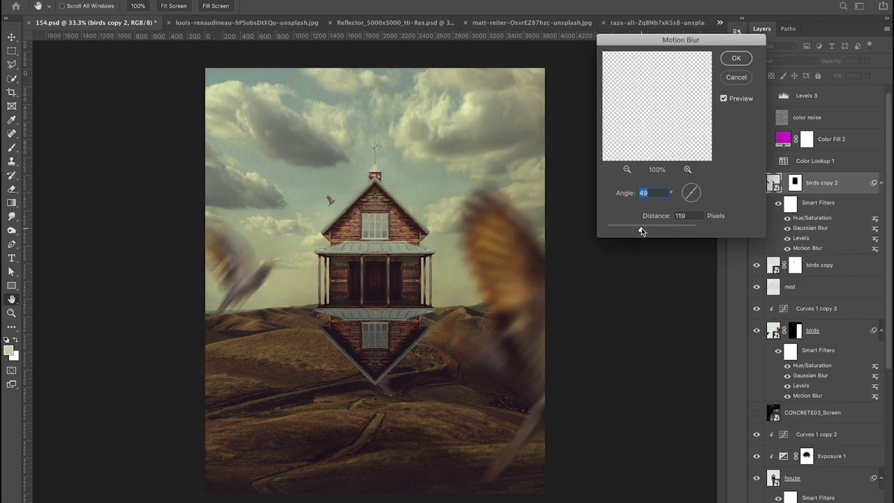
{"action": "left_click", "coordinate": [735, 57]}
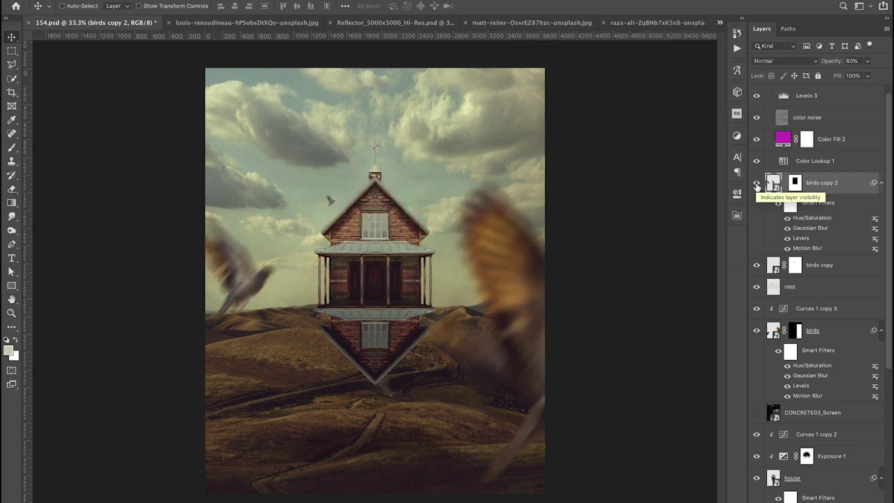
Step: Widen the house with Free Transform and move the antenna up onto the roof
{"action": "left_click", "coordinate": [810, 478]}
{"action": "scroll", "coordinate": [756, 375], "scroll_direction": "down", "scroll_amount": 3}
{"action": "key", "text": "ctrl+t"}
{"action": "left_click_drag", "start_coordinate": [435, 277], "coordinate": [536, 280]}
{"action": "key", "text": "Return"}
{"action": "left_click", "coordinate": [809, 467]}
{"action": "key", "text": "alt+bracketleft"}
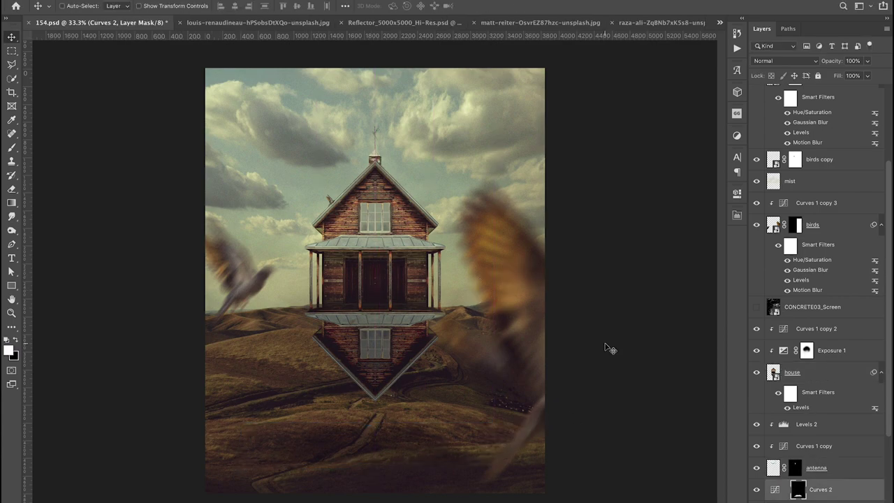
Step: Hide the small birds layer, duplicate the pigeon, and turn off the copy's blur filters
{"action": "left_click", "coordinate": [471, 236], "text": "ctrl"}
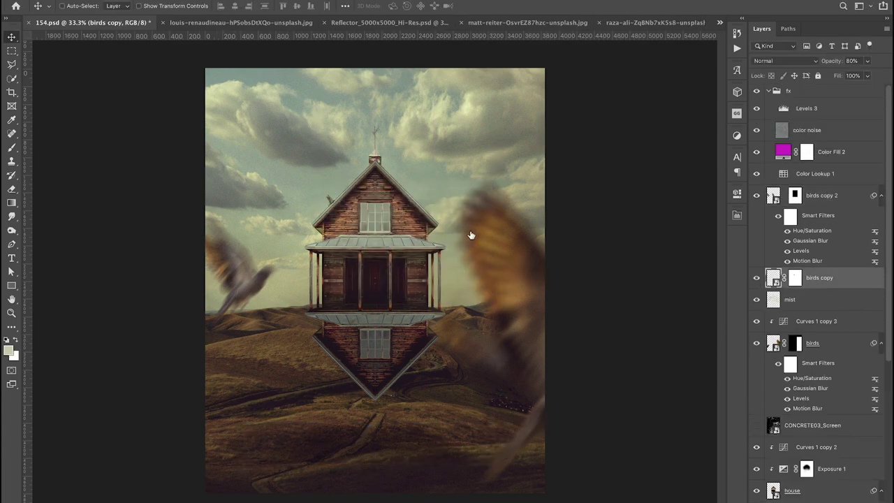
{"action": "left_click", "coordinate": [755, 281]}
{"action": "left_click_drag", "start_coordinate": [810, 342], "coordinate": [810, 286]}
{"action": "left_click", "coordinate": [787, 323]}
{"action": "left_click", "coordinate": [787, 342]}
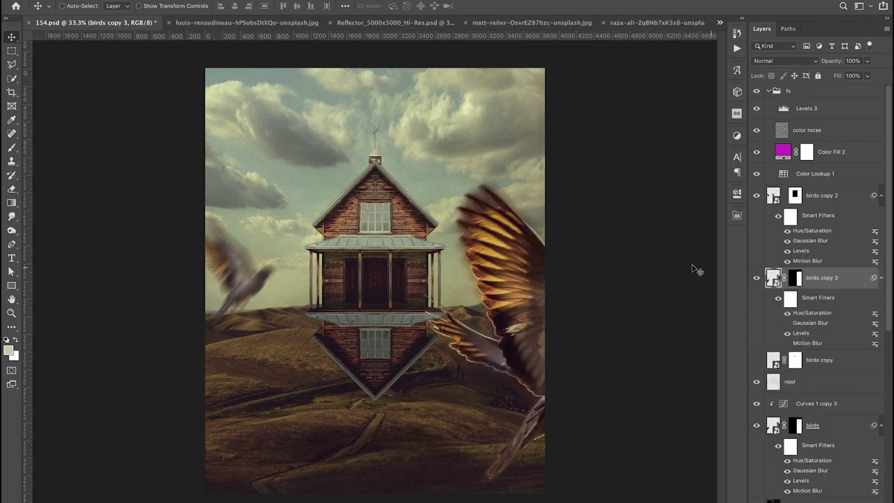
Step: Shrink the copied bird, set 71% opacity, place it above the roof and tilt it about 12°
{"action": "key", "text": "ctrl+t"}
{"action": "mouse_move", "coordinate": [628, 317]}
{"action": "left_mouse_down"}
{"action": "mouse_move", "coordinate": [478, 318]}
{"action": "mouse_move", "coordinate": [440, 328]}
{"action": "mouse_move", "coordinate": [328, 168]}
{"action": "left_mouse_up"}
{"action": "key", "text": "Return"}
{"action": "key", "text": "7"}
{"action": "key", "text": "1"}
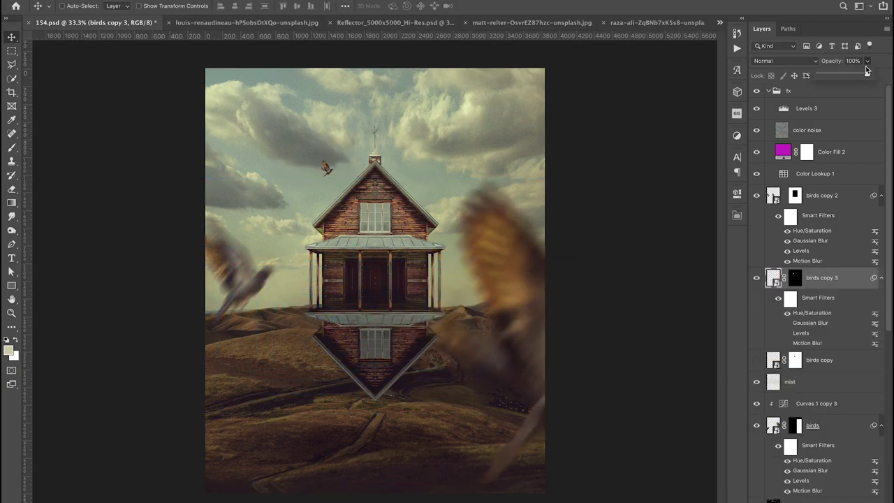
{"action": "mouse_move", "coordinate": [501, 196]}
{"action": "left_mouse_down"}
{"action": "mouse_move", "coordinate": [598, 213]}
{"action": "mouse_move", "coordinate": [580, 213]}
{"action": "left_mouse_up"}
{"action": "key", "text": "ctrl+bracketleft"}
{"action": "key", "text": "ctrl+t"}
{"action": "left_click_drag", "start_coordinate": [463, 184], "coordinate": [335, 180]}
{"action": "key", "text": "Return"}
Step: Adjust the color noise layer's opacity, then select the Color Lookup 1 layer
{"action": "left_click", "coordinate": [806, 130]}
{"action": "left_click", "coordinate": [866, 60]}
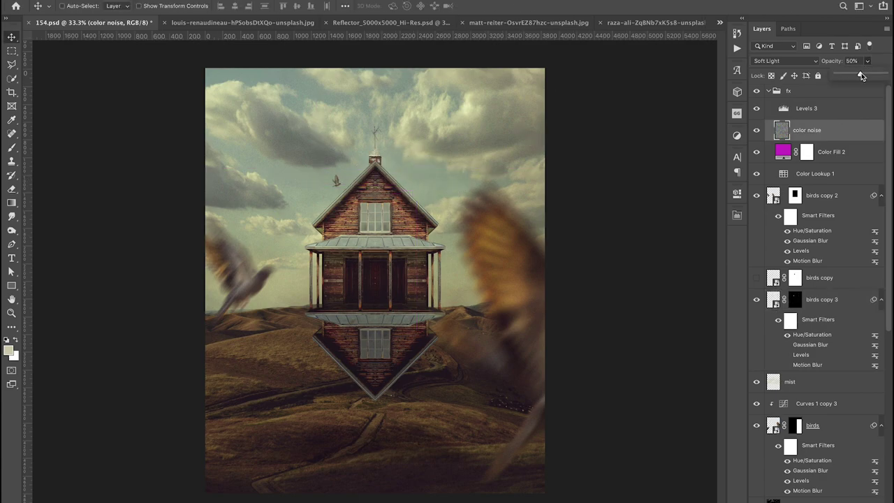
{"action": "scroll", "coordinate": [804, 109], "scroll_direction": "down", "scroll_amount": 2}
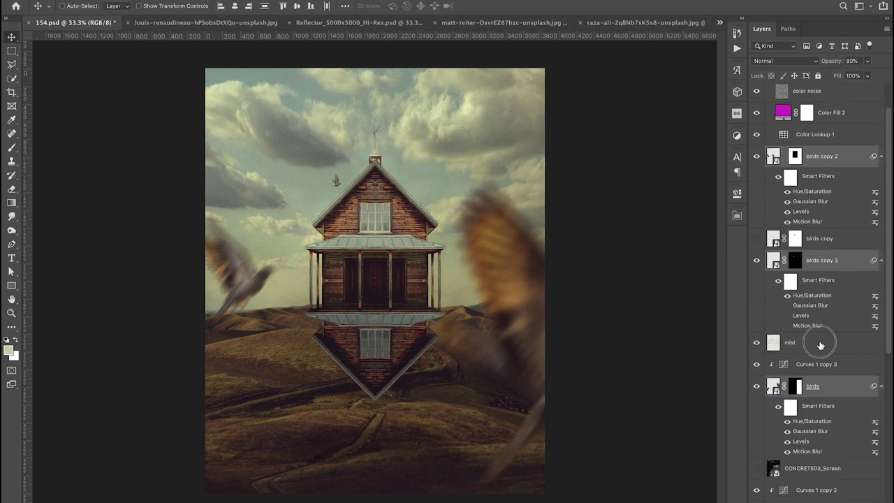
{"action": "left_click", "coordinate": [751, 135]}
{"action": "scroll", "coordinate": [754, 136], "scroll_direction": "down", "scroll_amount": 1}
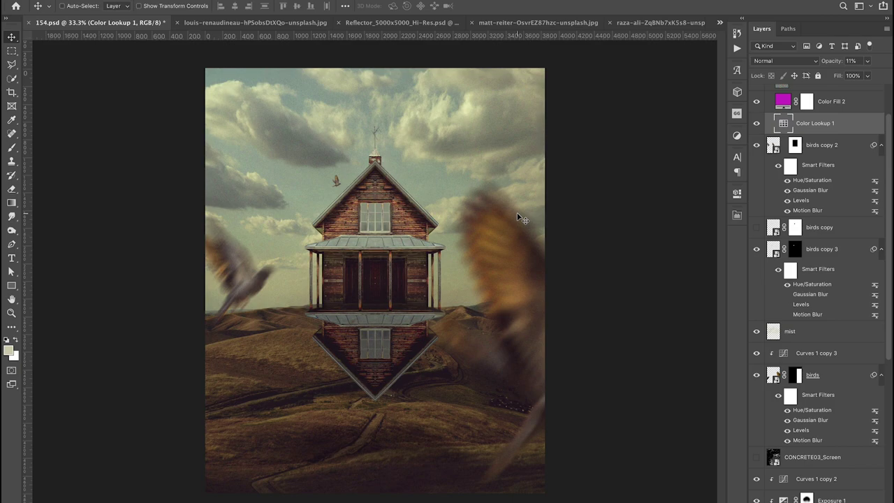
{"action": "scroll", "coordinate": [805, 142], "scroll_direction": "up", "scroll_amount": 4}
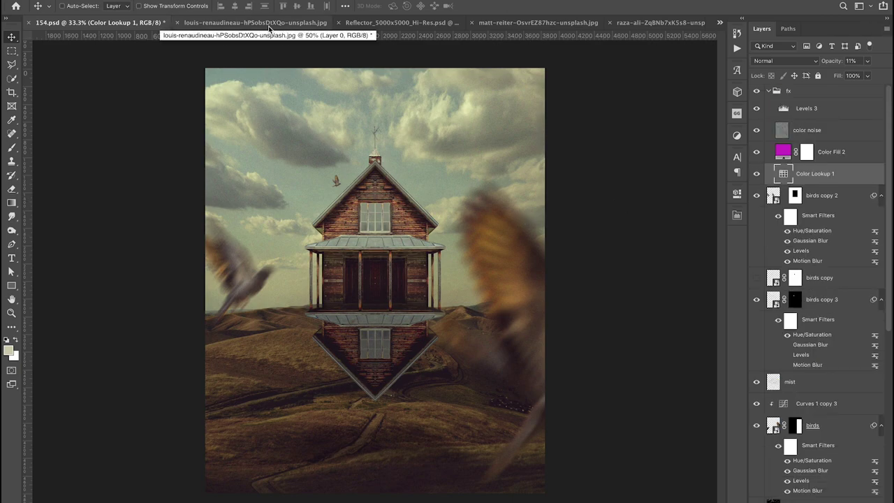
Step: Select the birds copy 2, birds copy 3 and birds layers together for grouping
{"action": "left_click", "coordinate": [813, 195]}
{"action": "left_click", "coordinate": [817, 299], "text": "ctrl"}
{"action": "left_click", "coordinate": [813, 425], "text": "ctrl"}
{"action": "key", "text": "ctrl+g"}
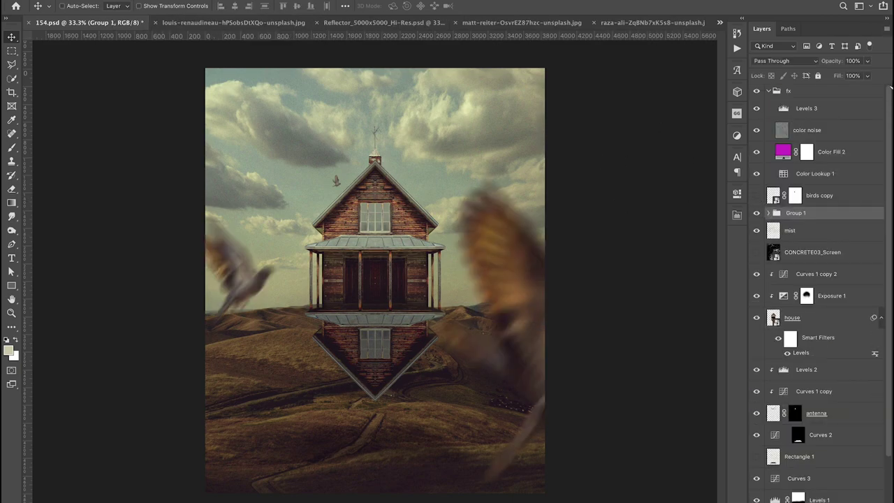